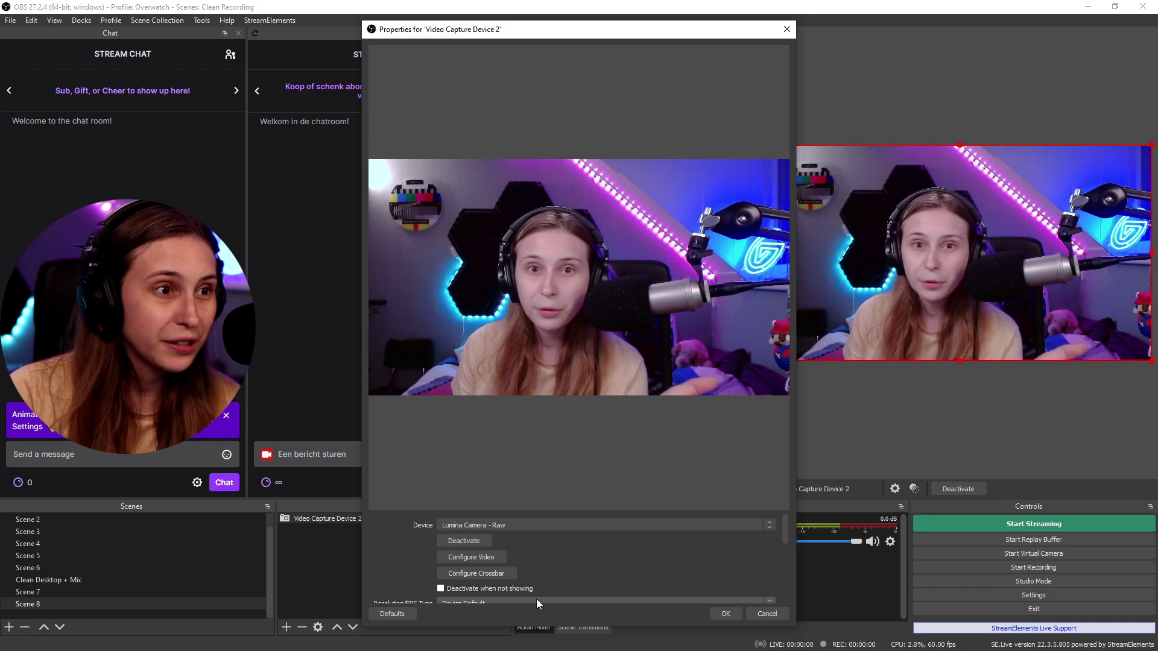
Confirm the Lumina Camera device for the new Video Capture Device 2 source in Scene 8.
key(Return)
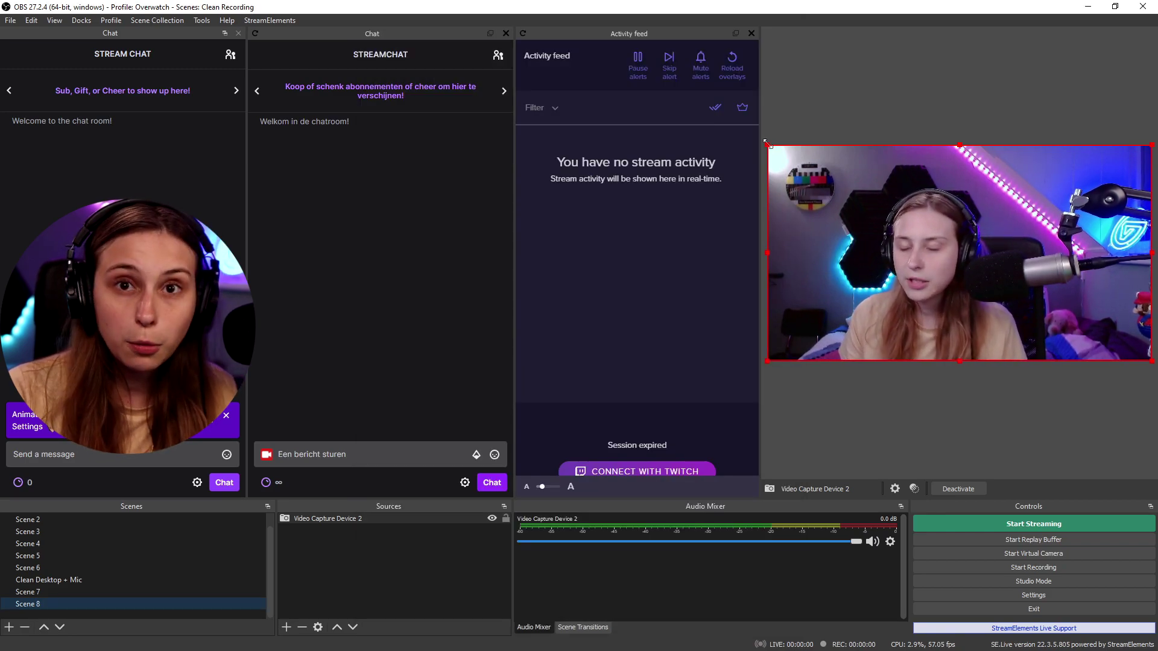
Resize, crop and drag the webcam into a narrow portrait box at the canvas's upper right.
drag(766, 143, 816, 185)
drag(996, 230, 967, 221)
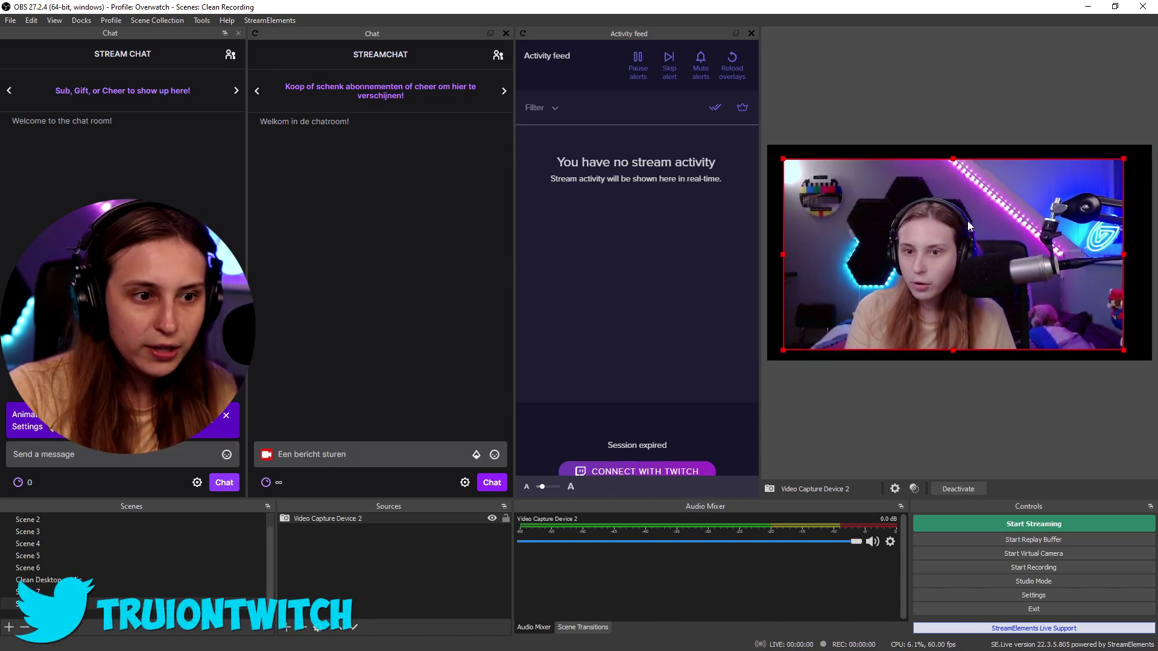
key(Left)
key(Left)
key(Left)
key(Down)
key(Down)
key(Down)
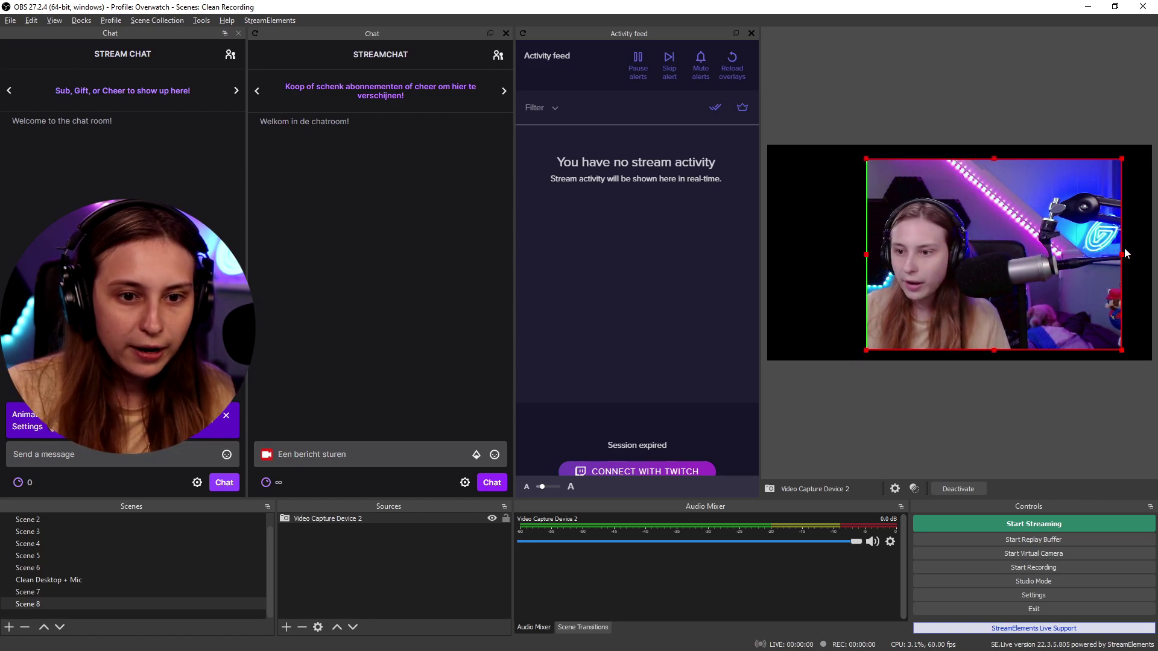
drag(1072, 258, 915, 228)
drag(928, 289, 1084, 259)
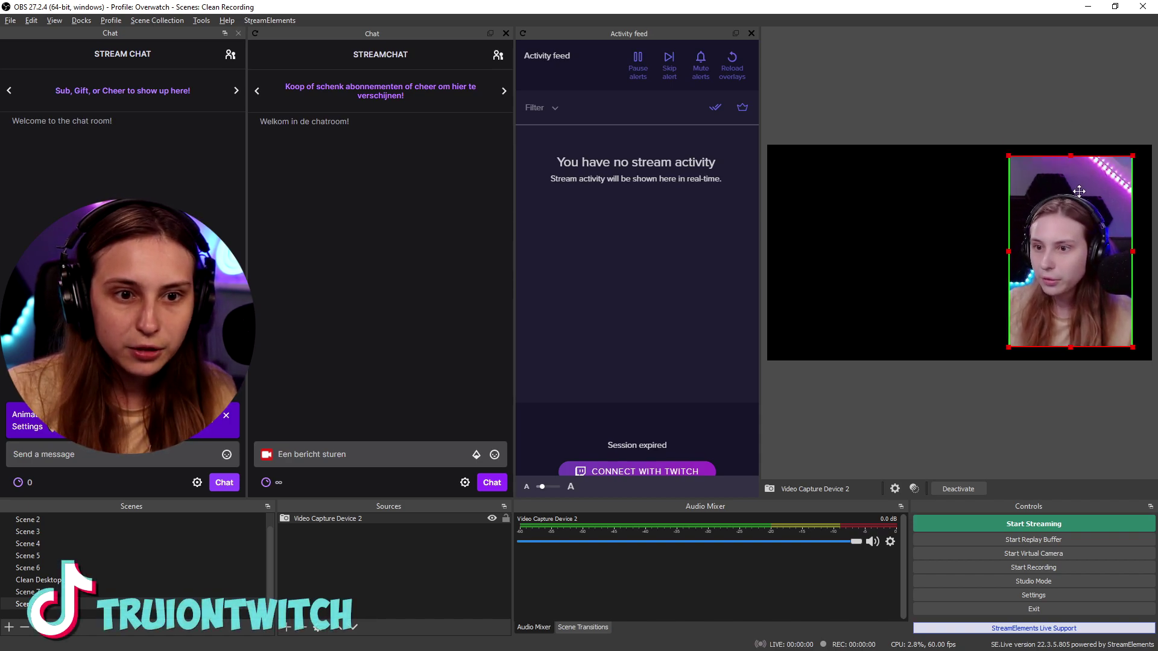
drag(1078, 184, 1066, 174)
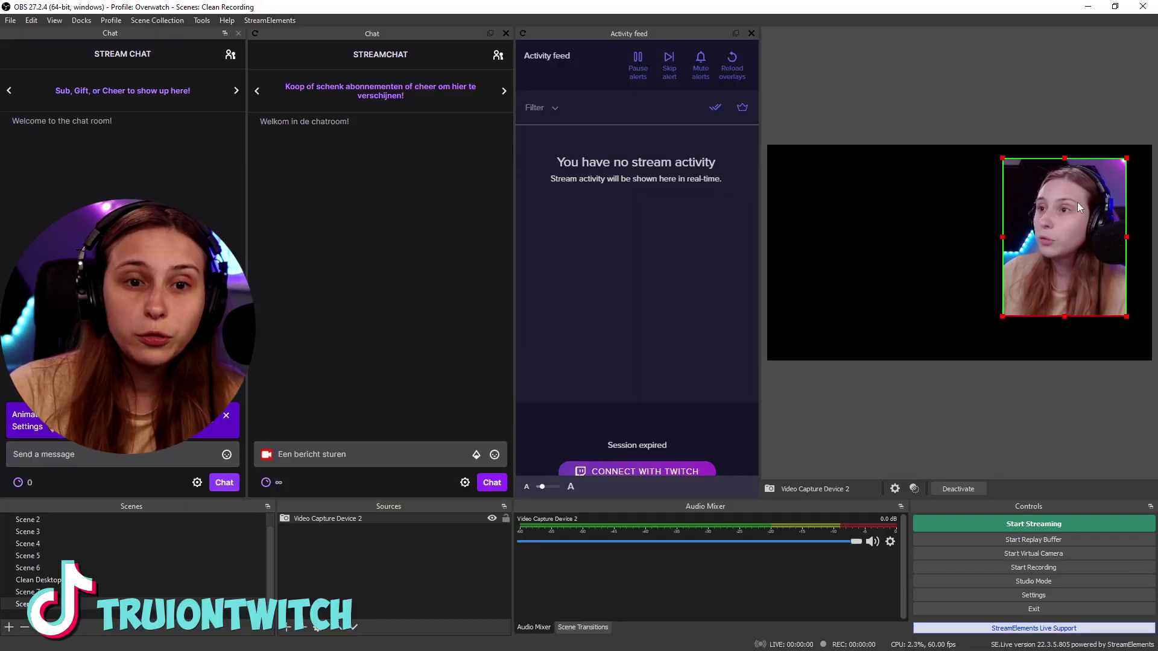
Apply Transform > Fit to screen, then Reset Transform to the Video Capture Device 2 webcam.
right_click(1077, 202)
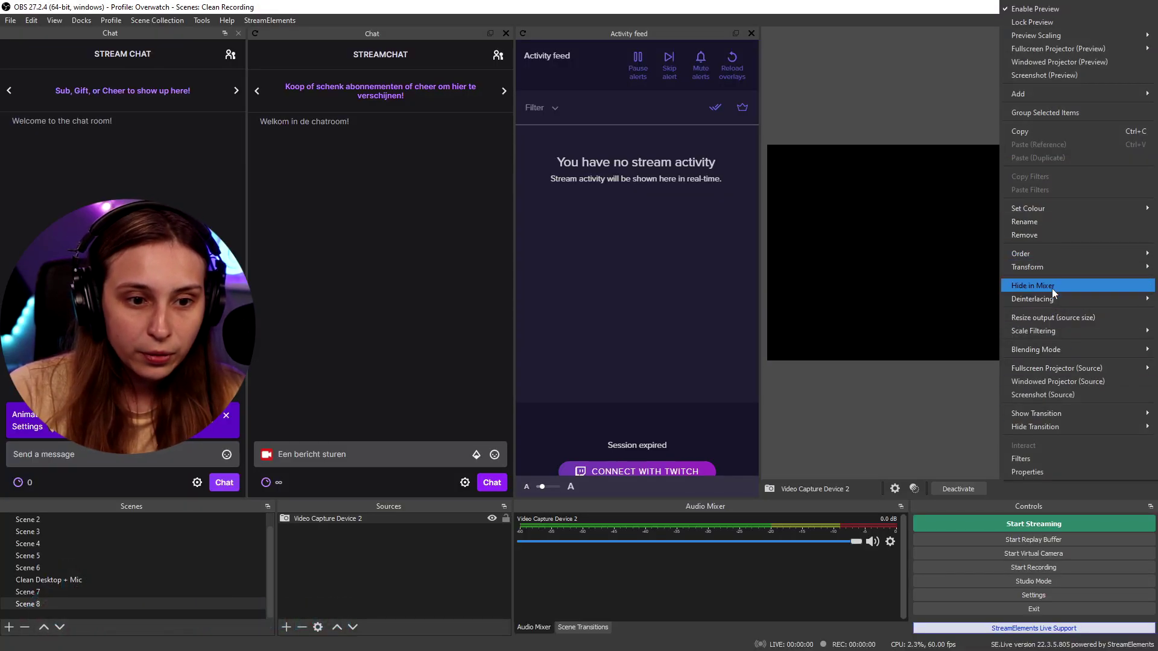
mouse_move(1050, 272)
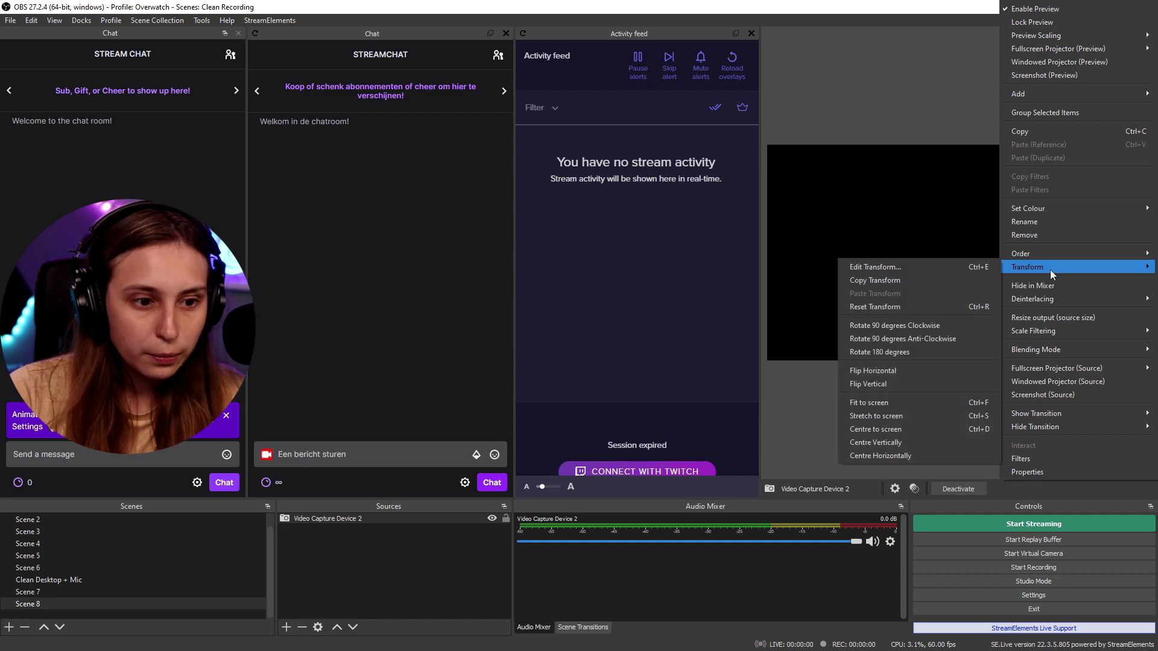
click(921, 402)
right_click(960, 472)
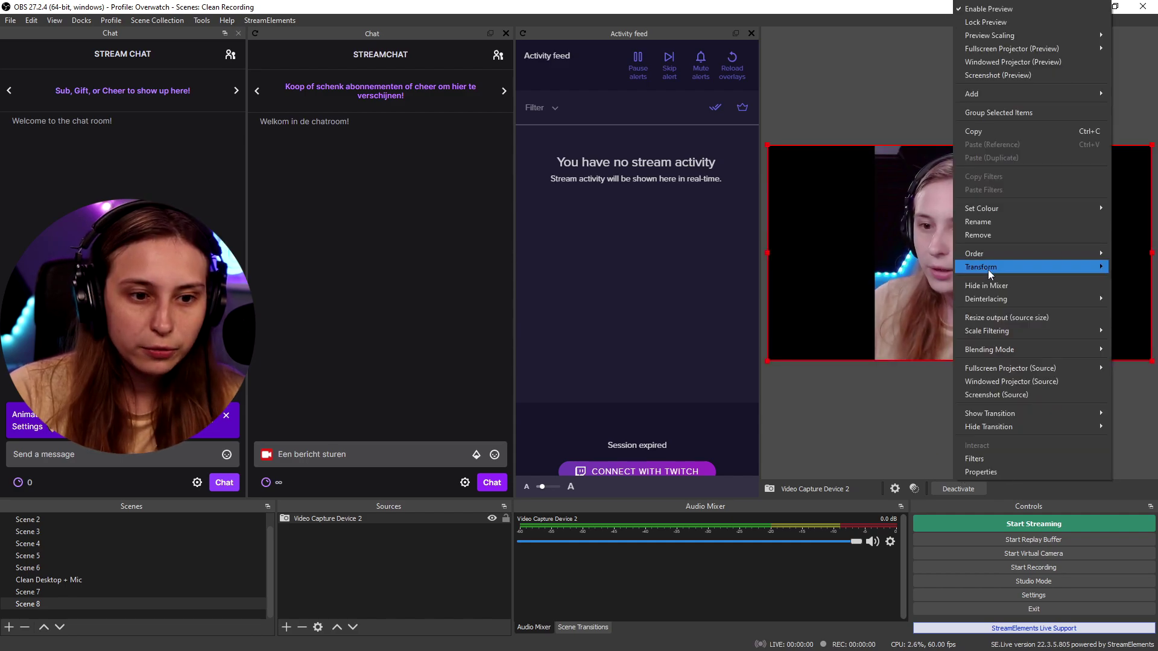
mouse_move(987, 269)
click(871, 305)
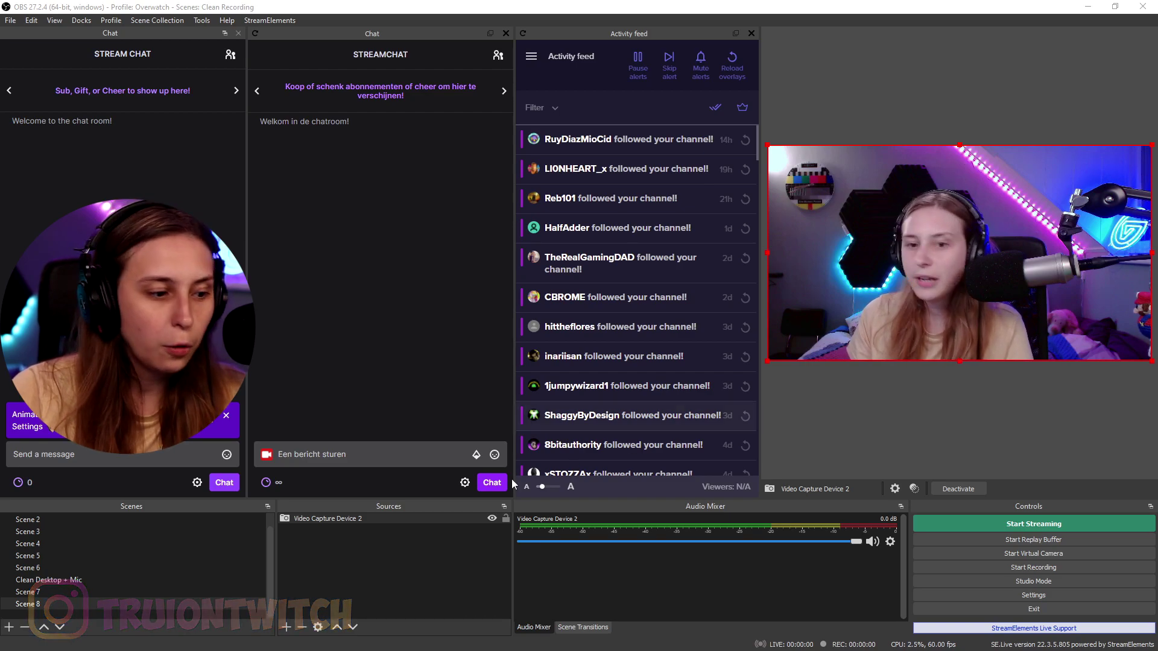
right_click(426, 519)
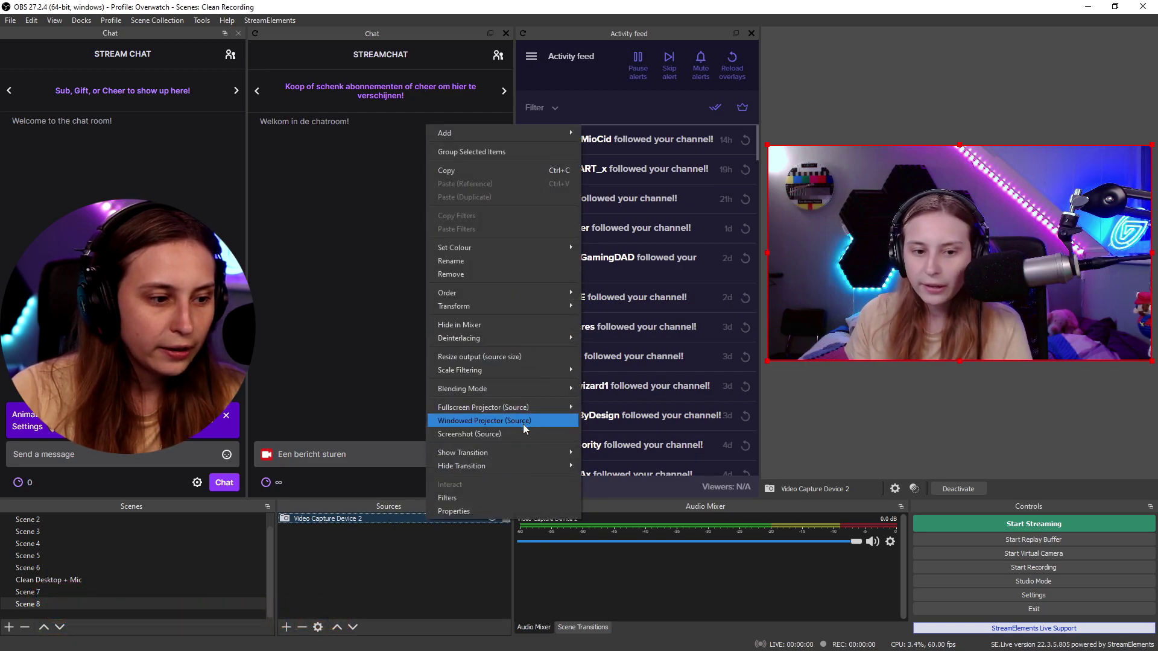
mouse_move(526, 409)
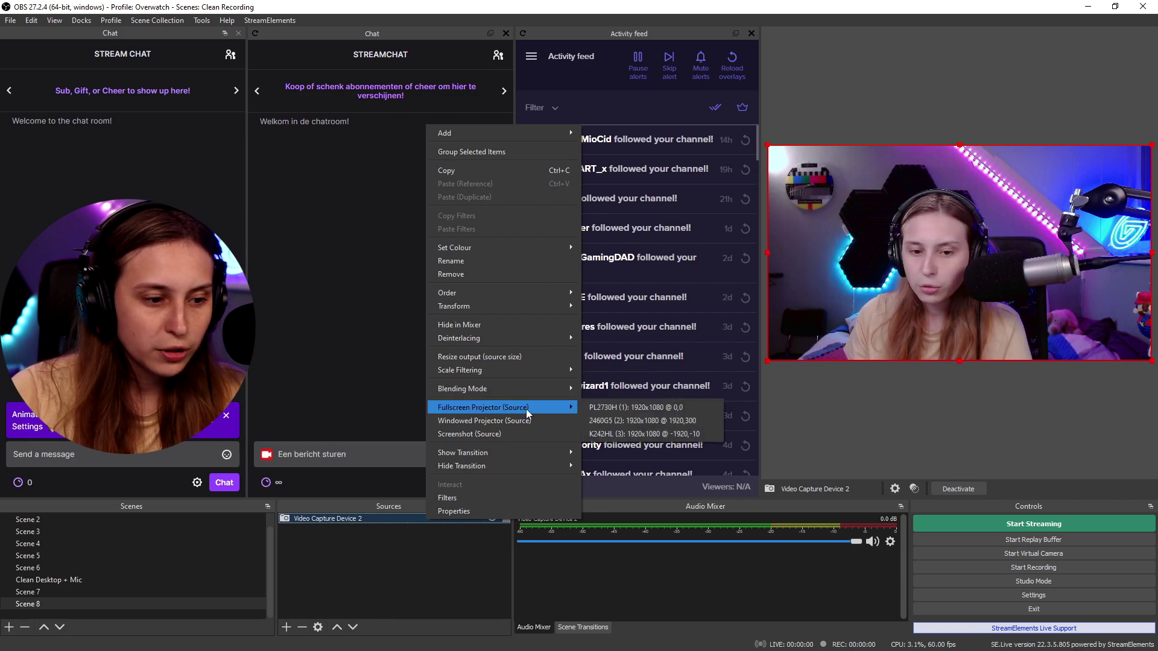
click(642, 410)
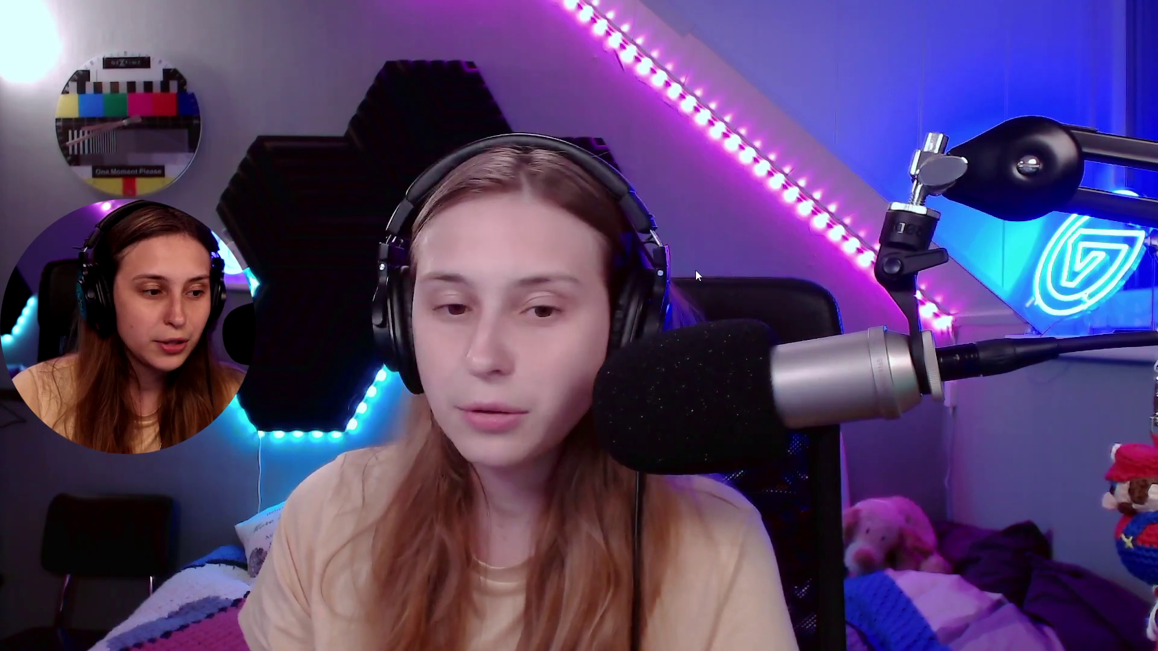
key(Escape)
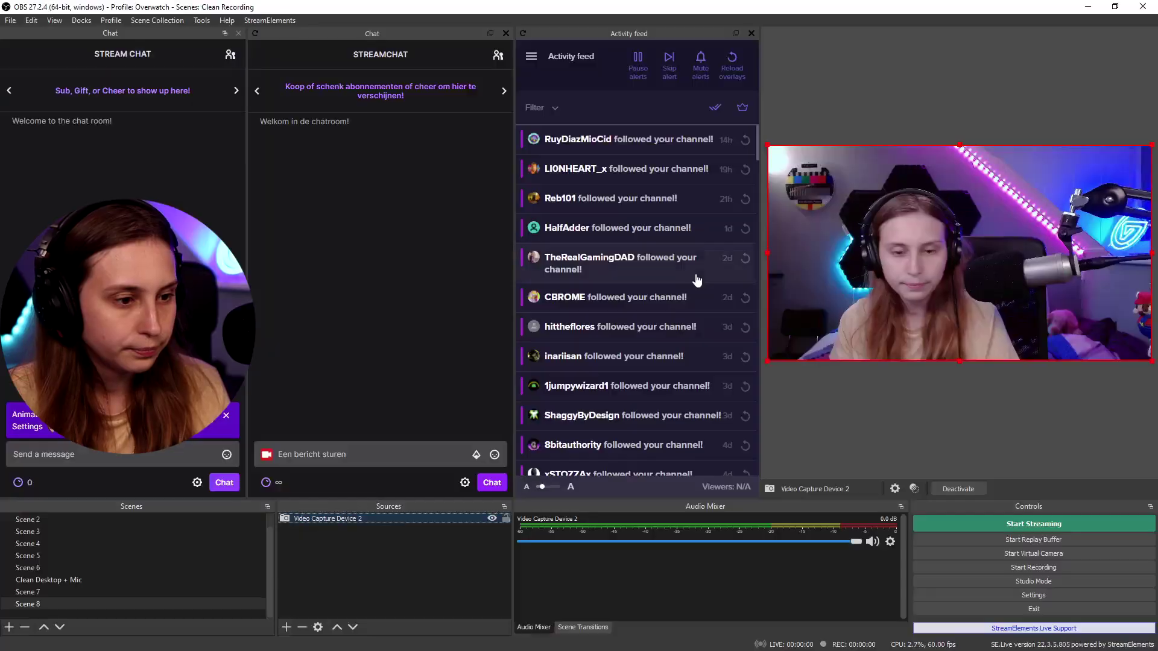
right_click(468, 517)
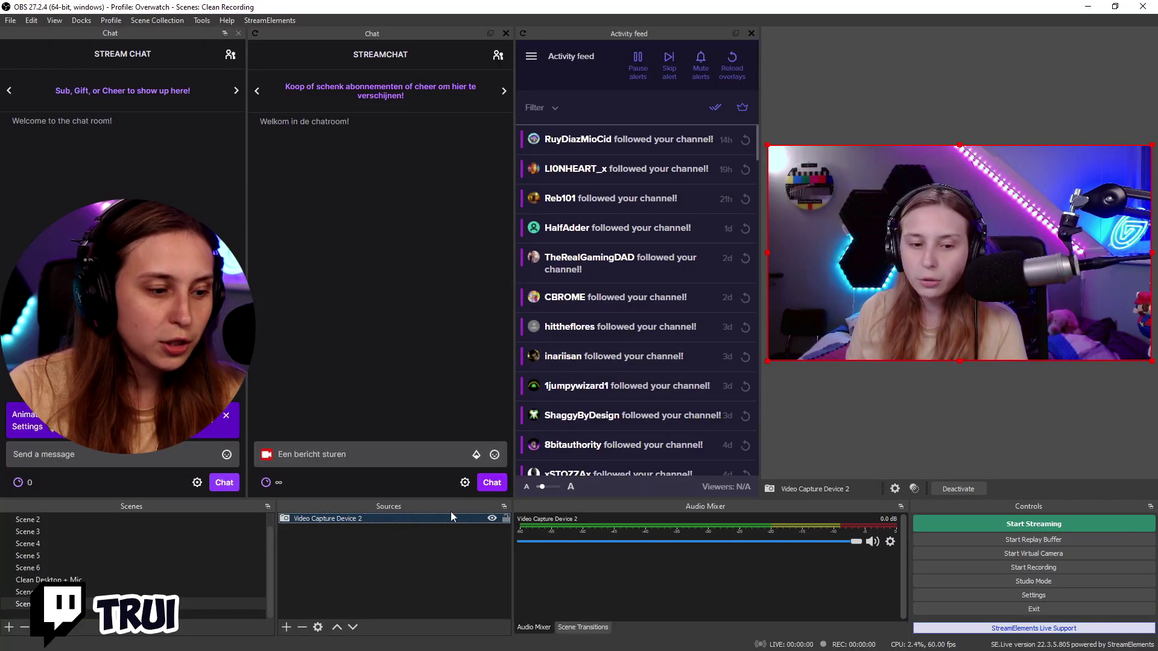
right_click(438, 520)
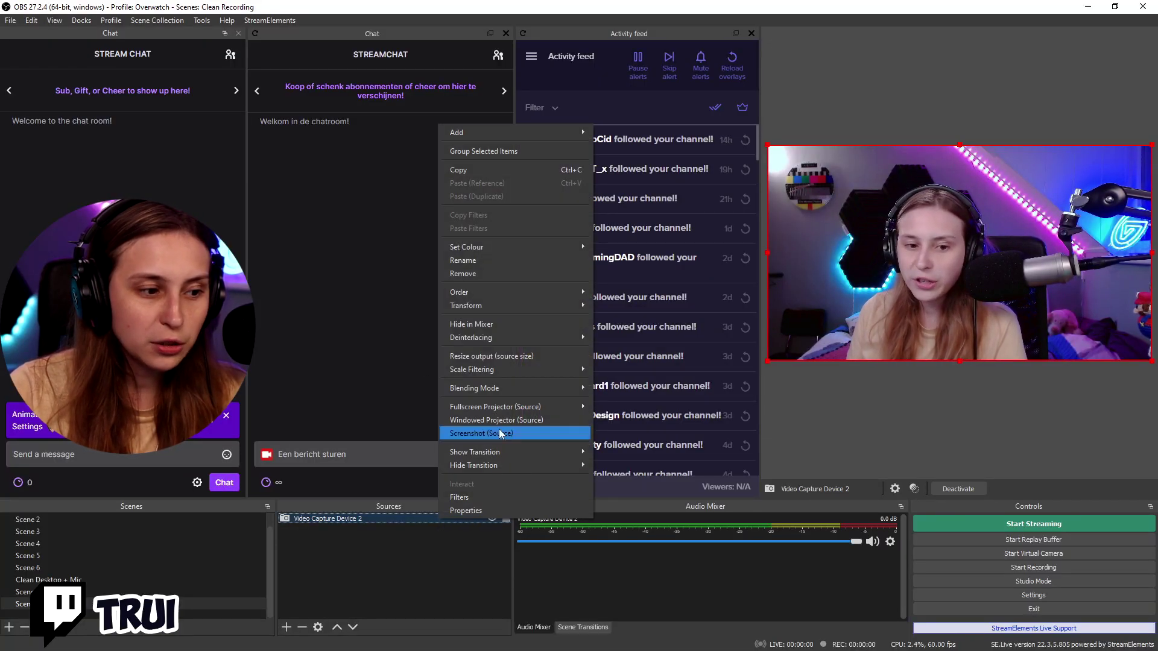
mouse_move(511, 413)
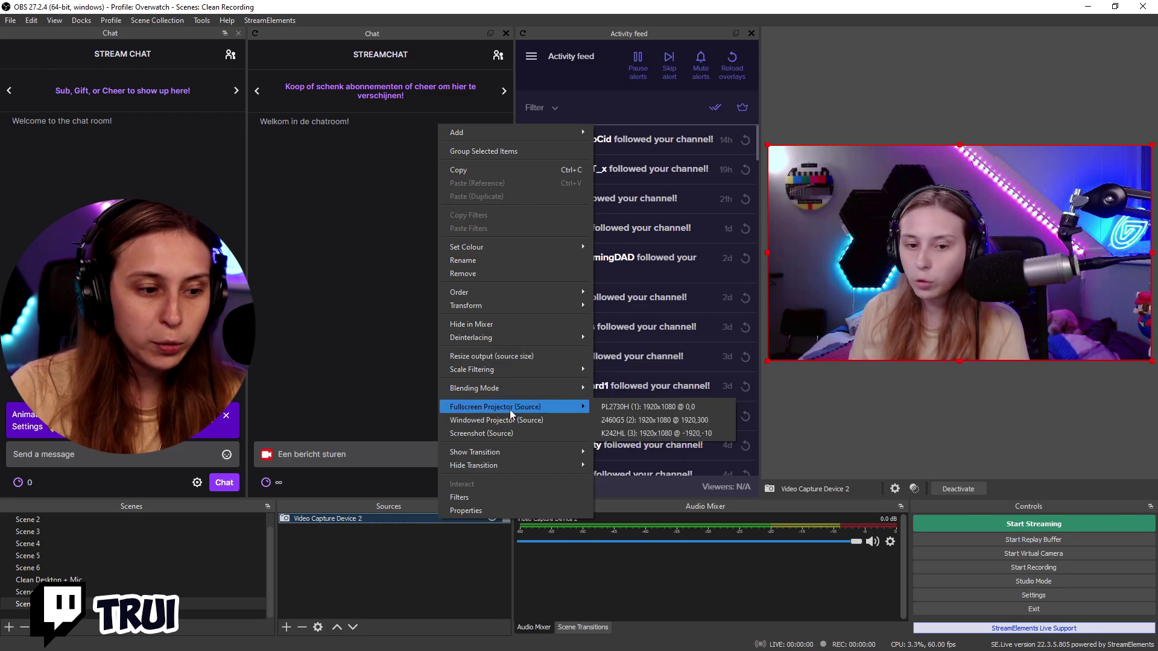
click(342, 573)
right_click(55, 606)
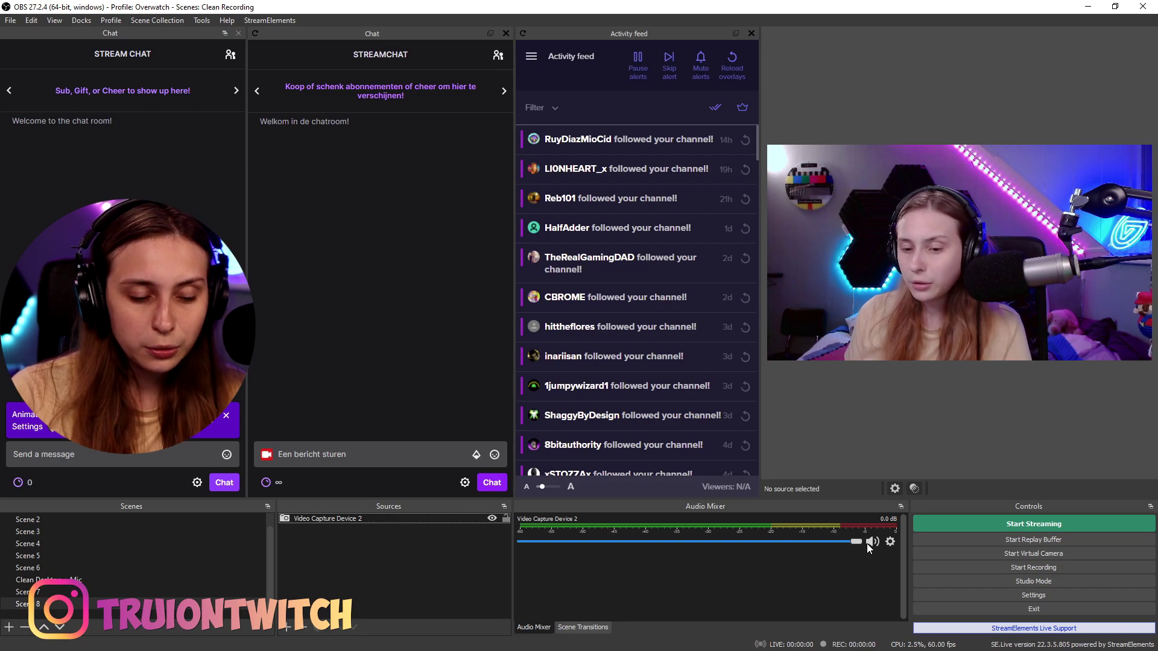
Hide the Video Capture Device 2 mixer channel, then restore it with Unhide All.
click(890, 542)
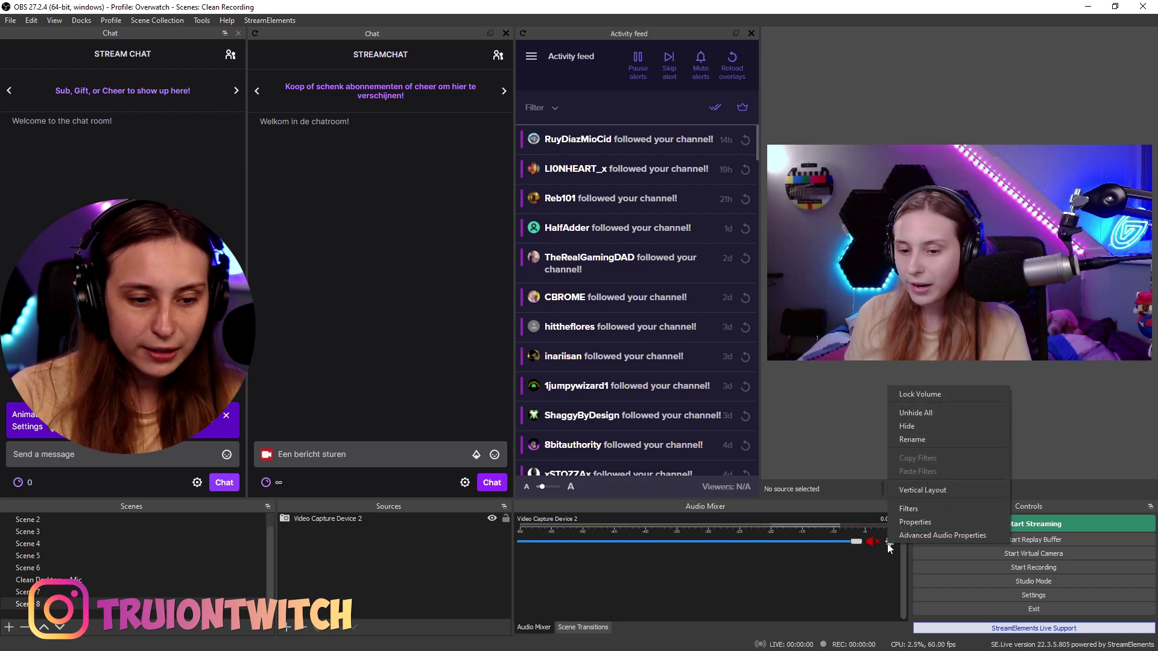
click(908, 425)
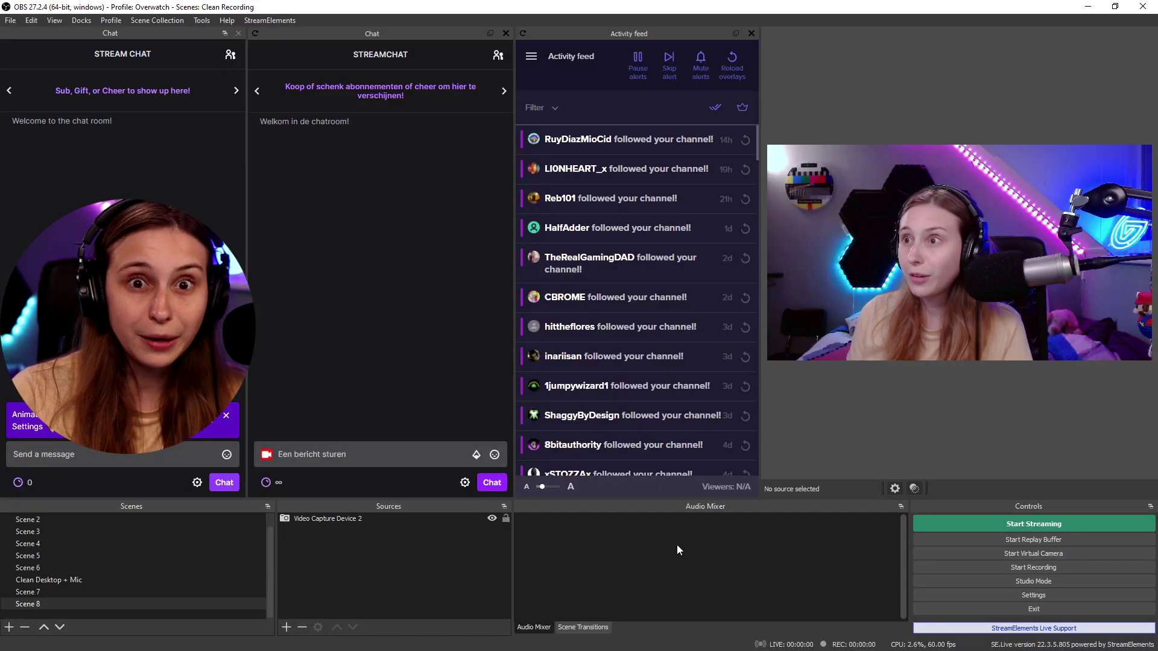
right_click(726, 533)
click(765, 546)
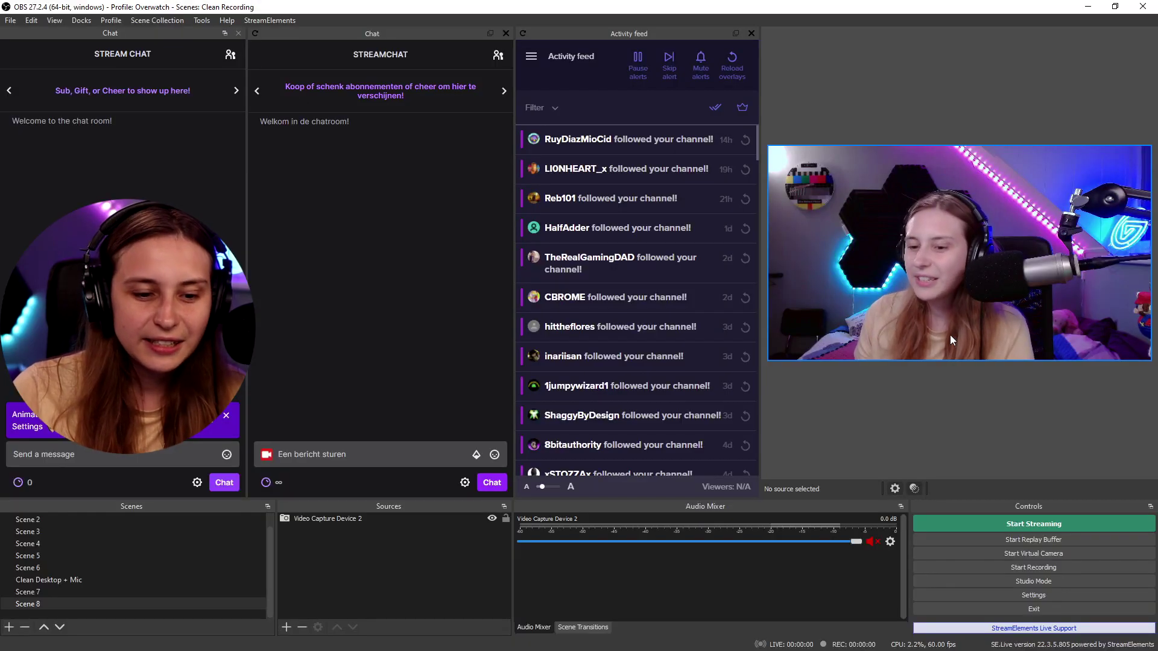
Keep Advanced output mode with the replay buffer enabled at 60 s, and save the settings.
click(990, 596)
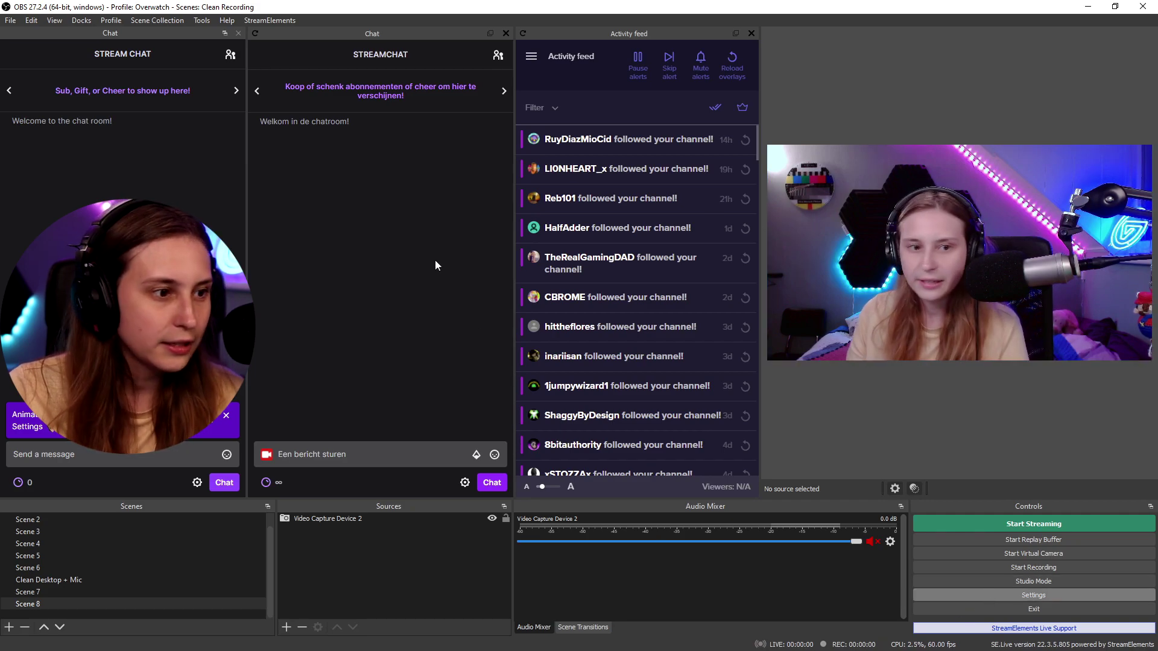
click(338, 193)
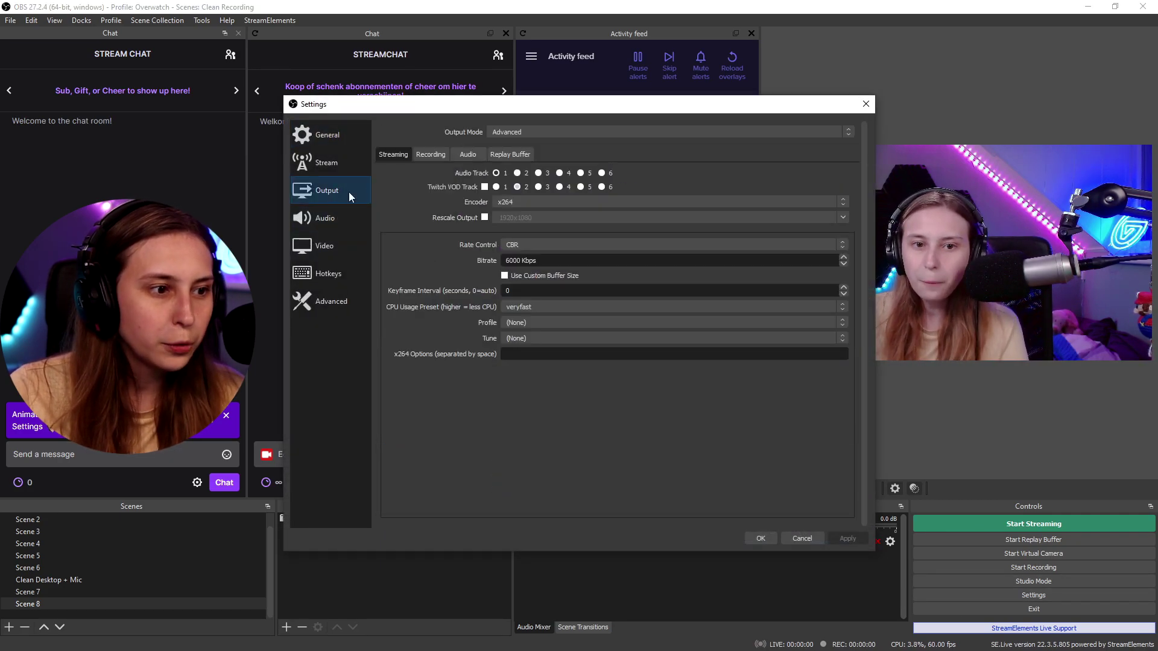
click(506, 157)
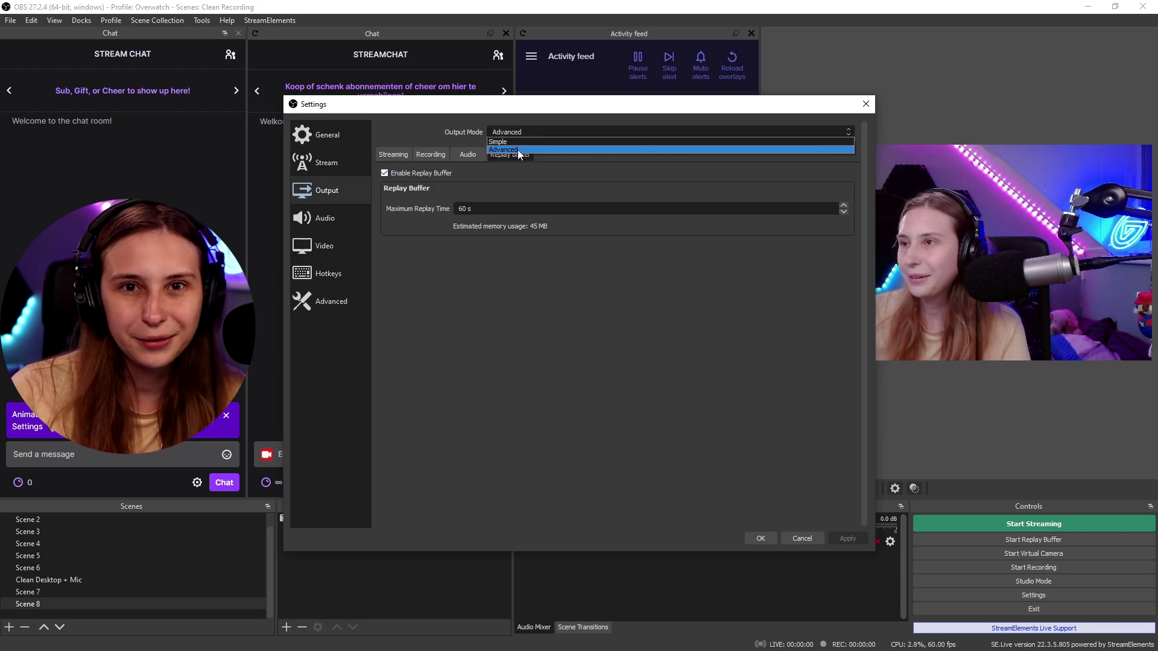
click(468, 210)
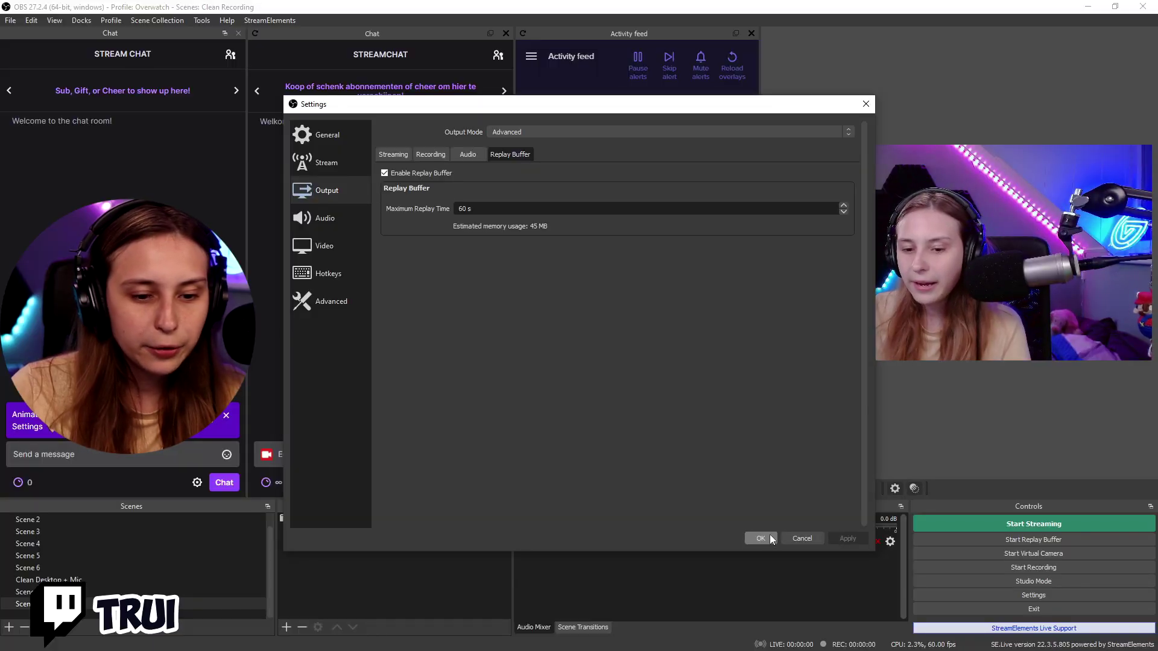
click(760, 538)
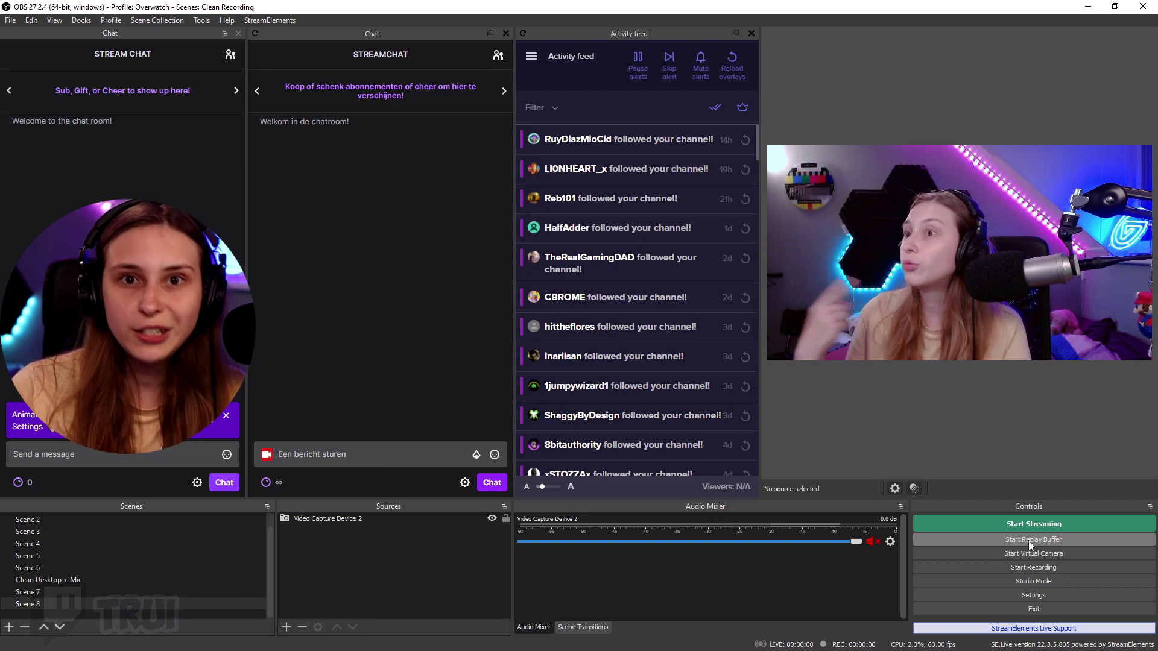
click(1029, 540)
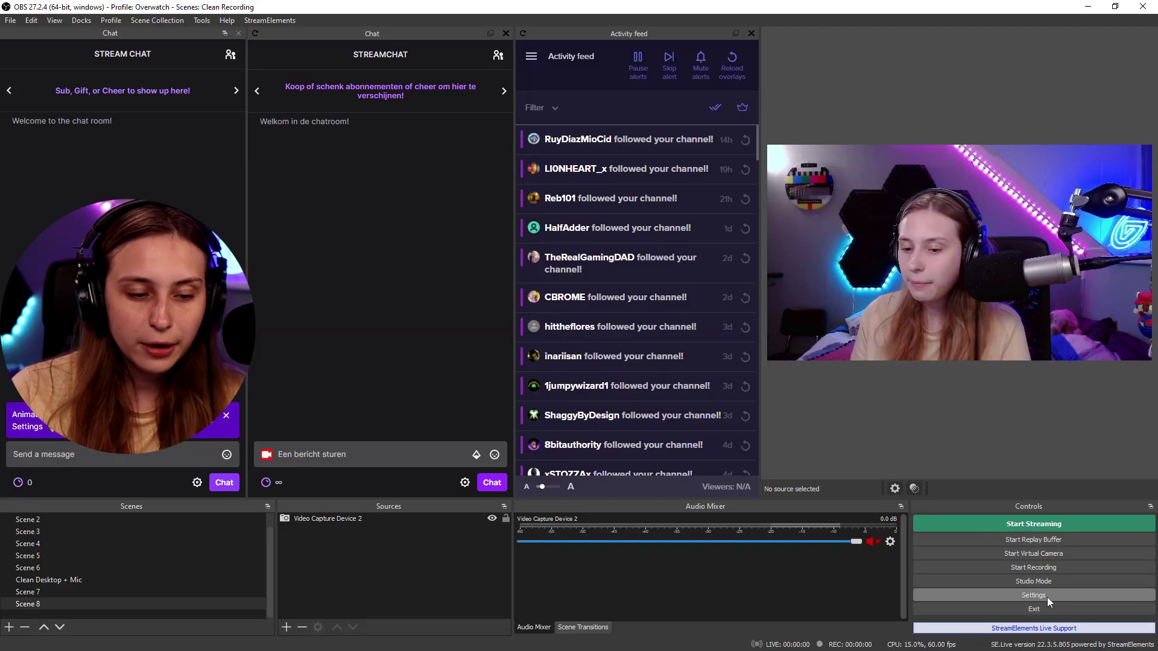
click(1048, 596)
click(331, 198)
Show the Recording output settings and select the G:/Videos/Raw recording path.
click(423, 157)
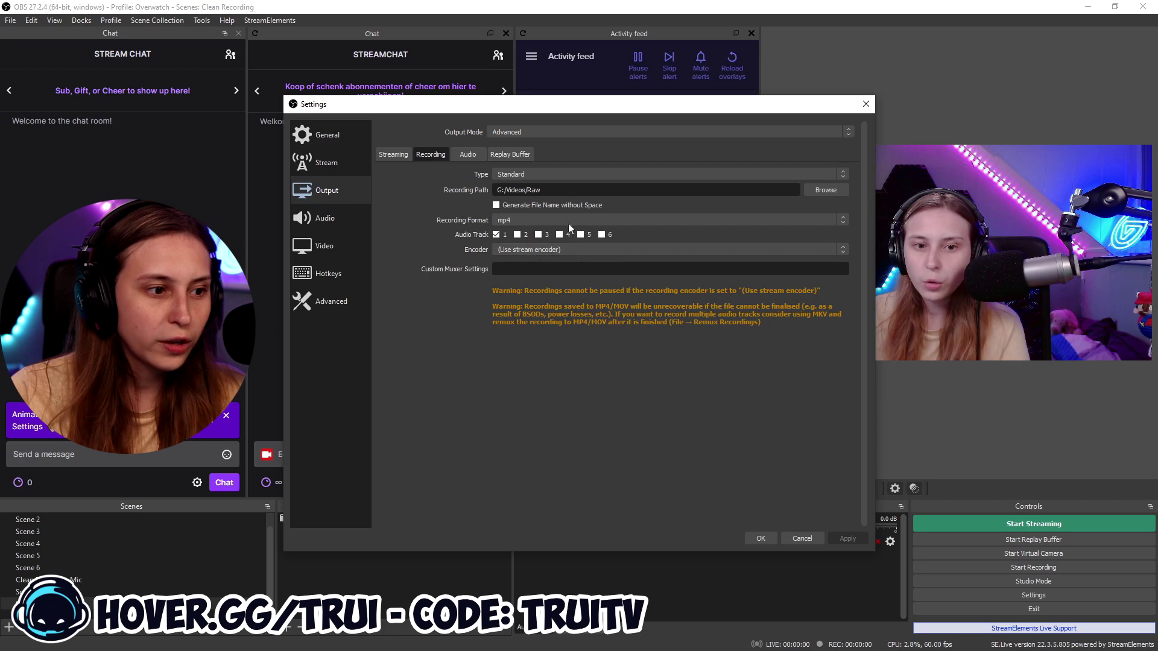
drag(507, 190, 613, 414)
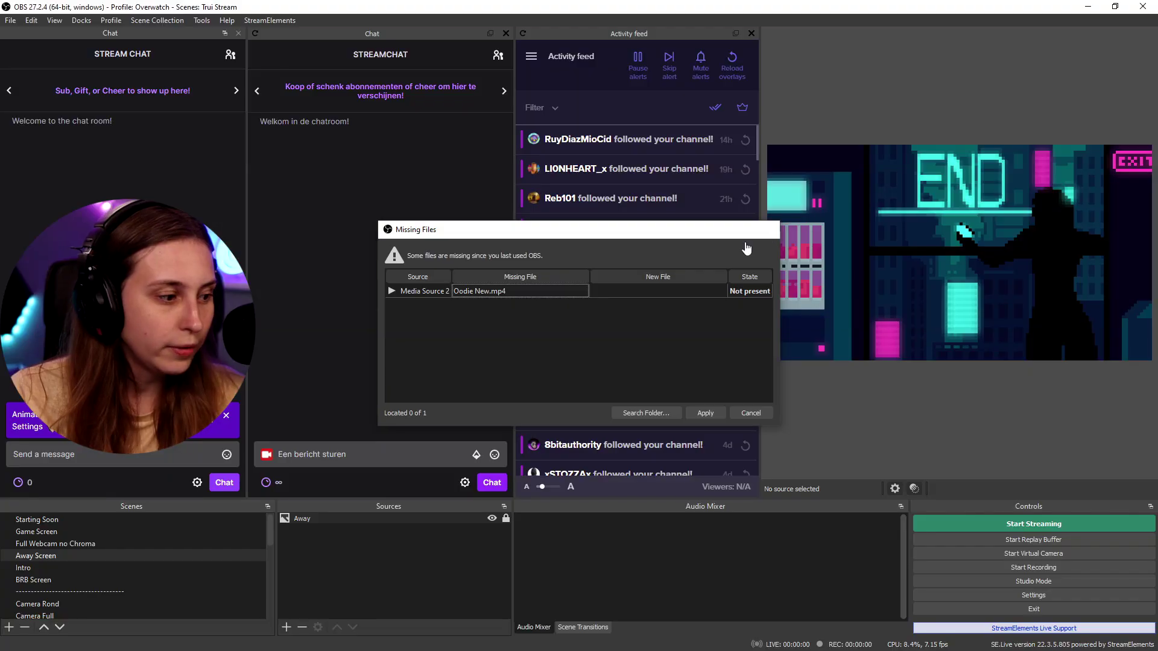
Dismiss the Missing Files warning, switch to the Game Screen scene and scroll its sources.
click(751, 413)
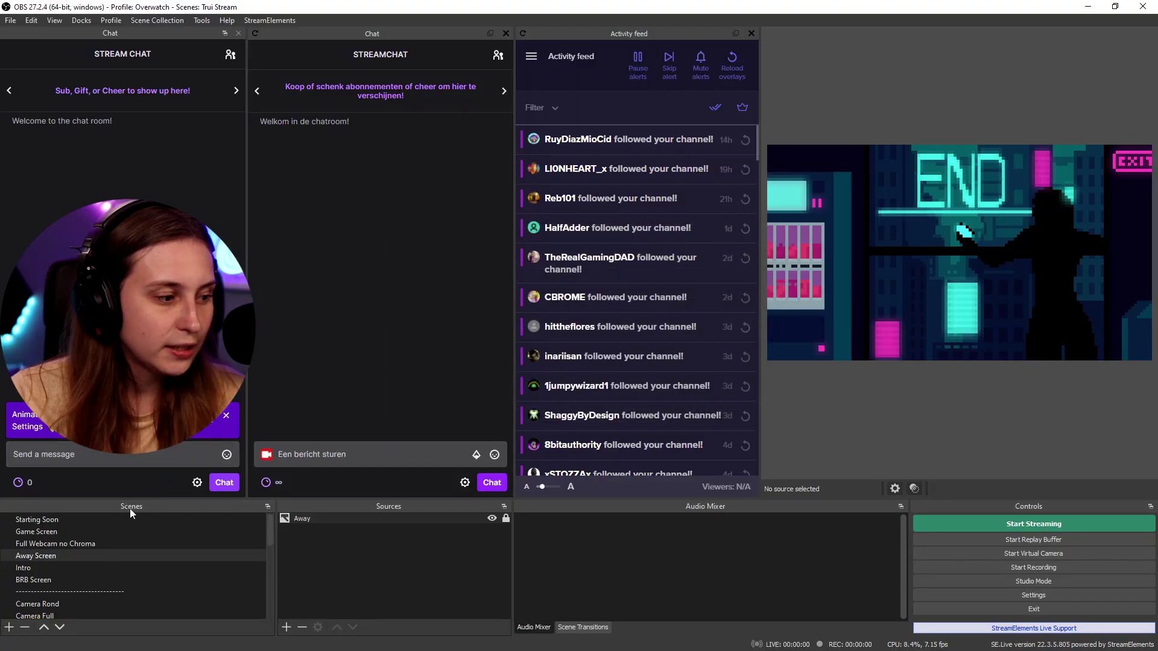
click(125, 530)
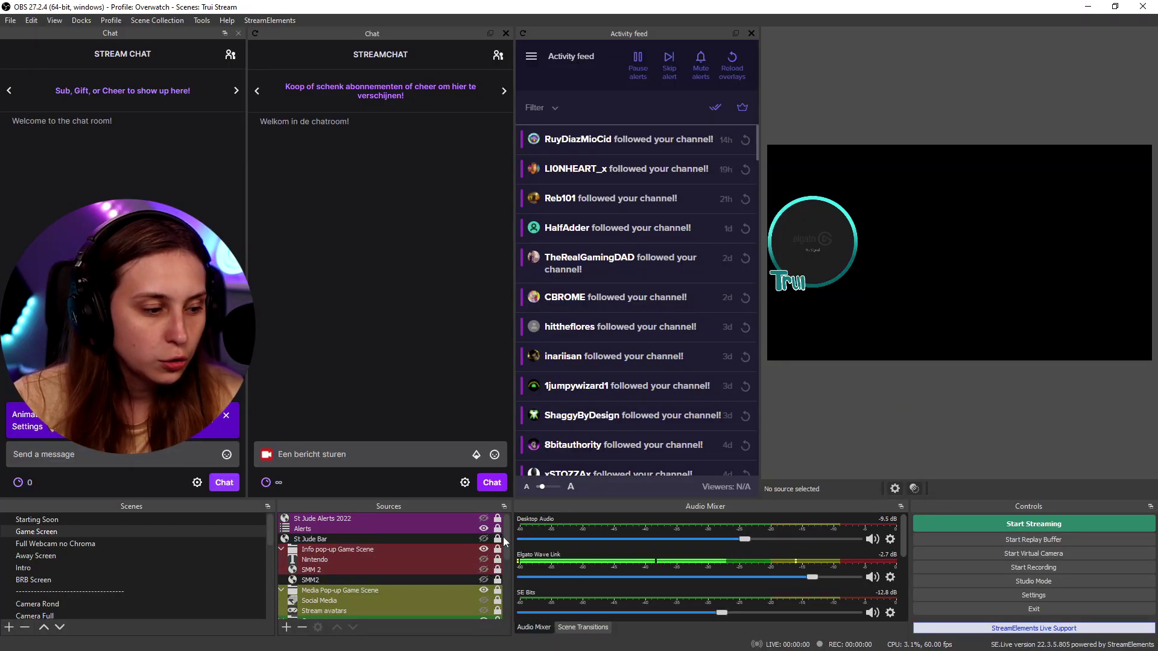
scroll(507, 534, down, 1)
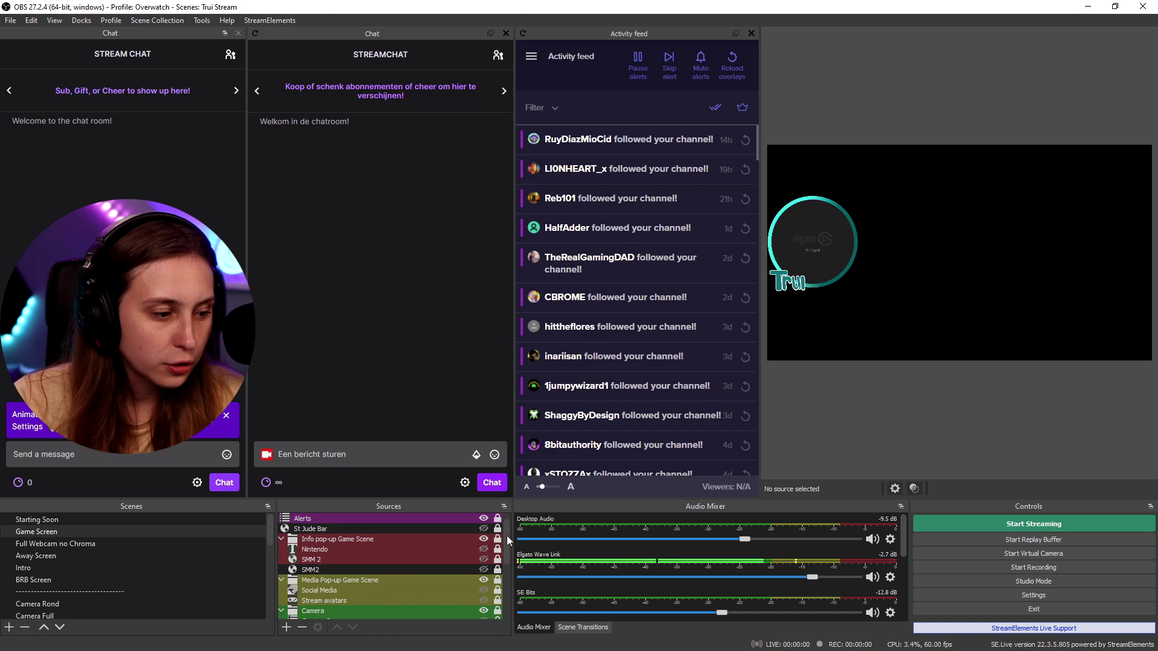
Check the SE Host And Raid browser source has 'Control audio via OBS' enabled, then cancel.
right_click(368, 518)
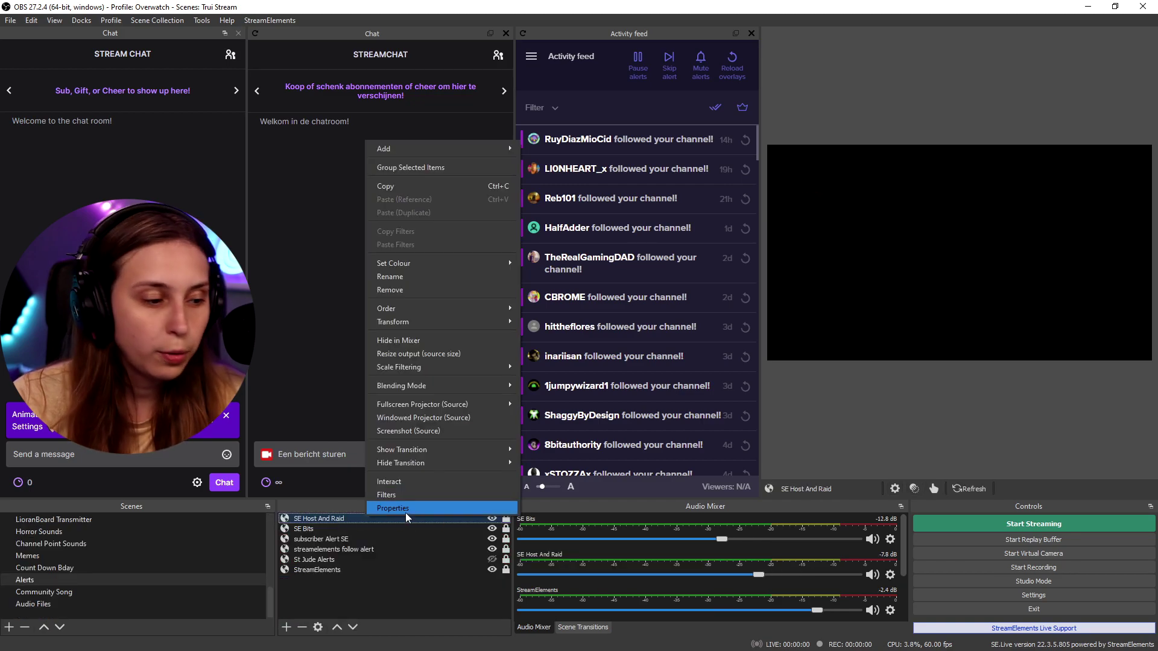
click(405, 510)
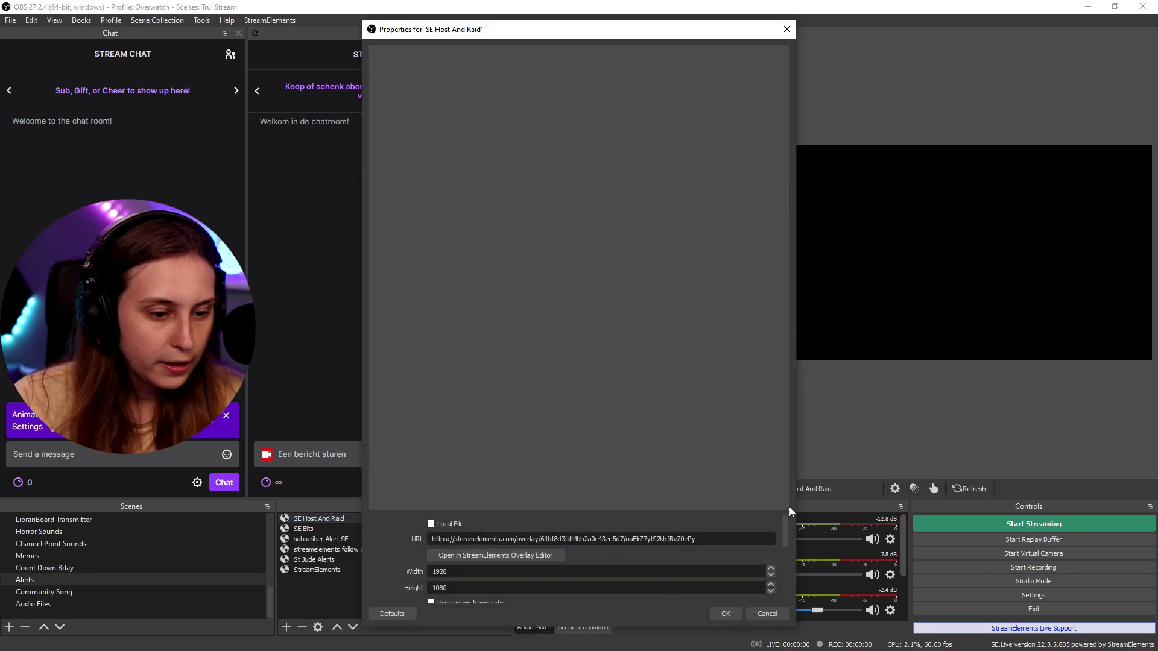
scroll(788, 534, down, 3)
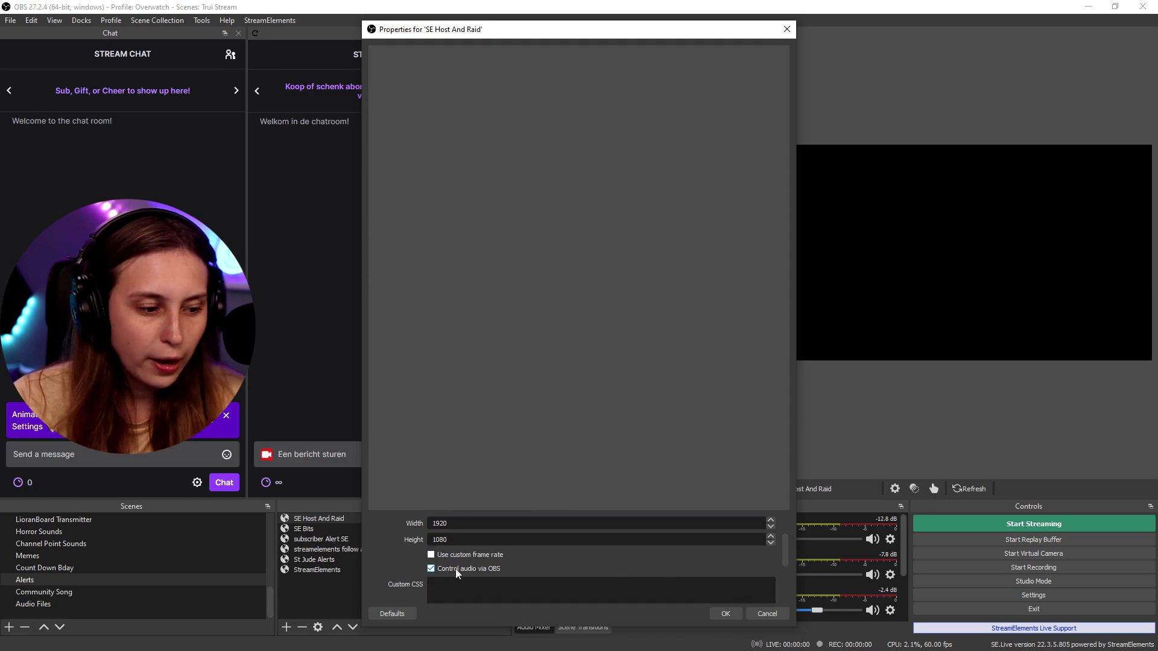
click(761, 614)
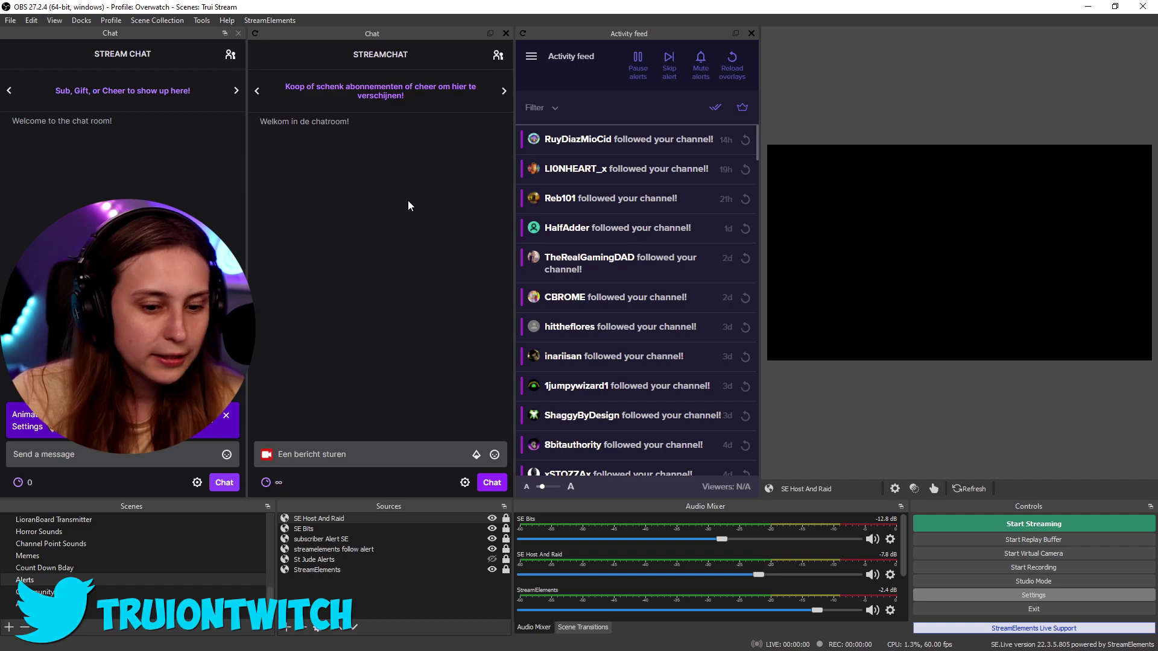
Review the global Audio settings without saving, then begin adding an Audio Output Capture source.
click(309, 218)
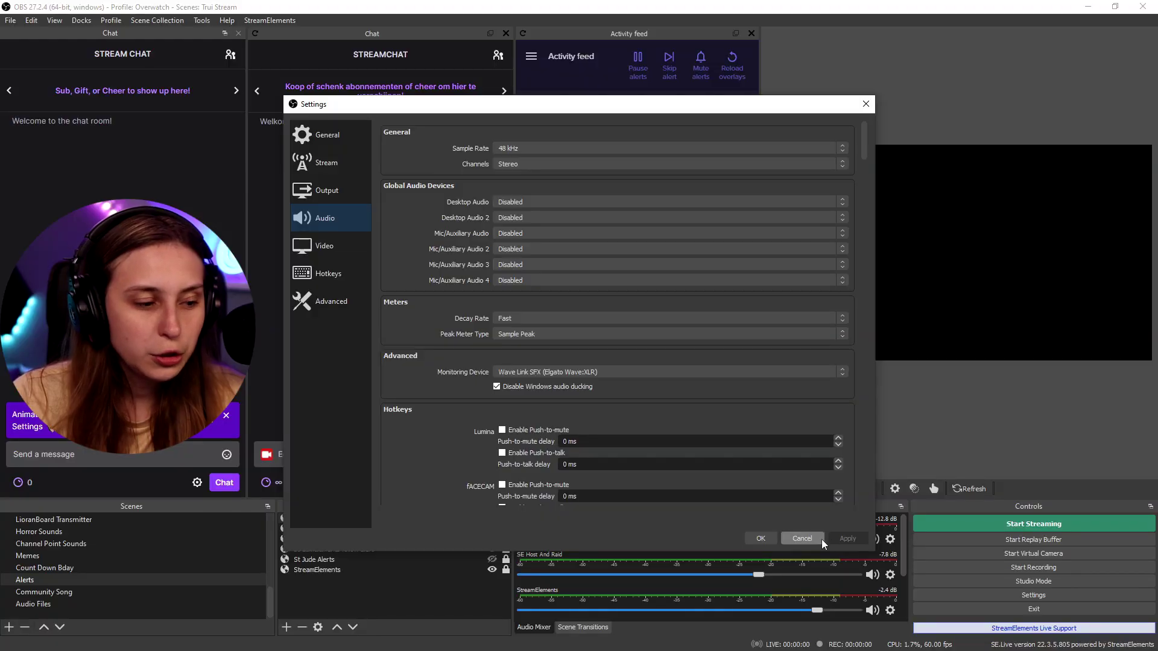
click(819, 539)
click(286, 628)
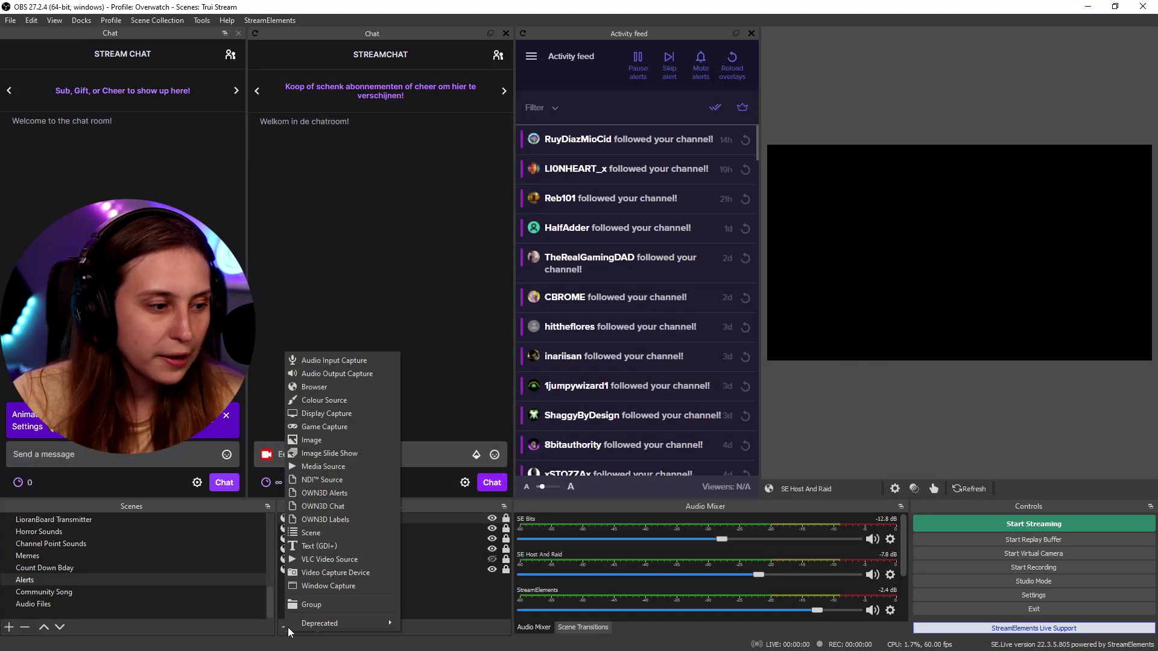
click(328, 374)
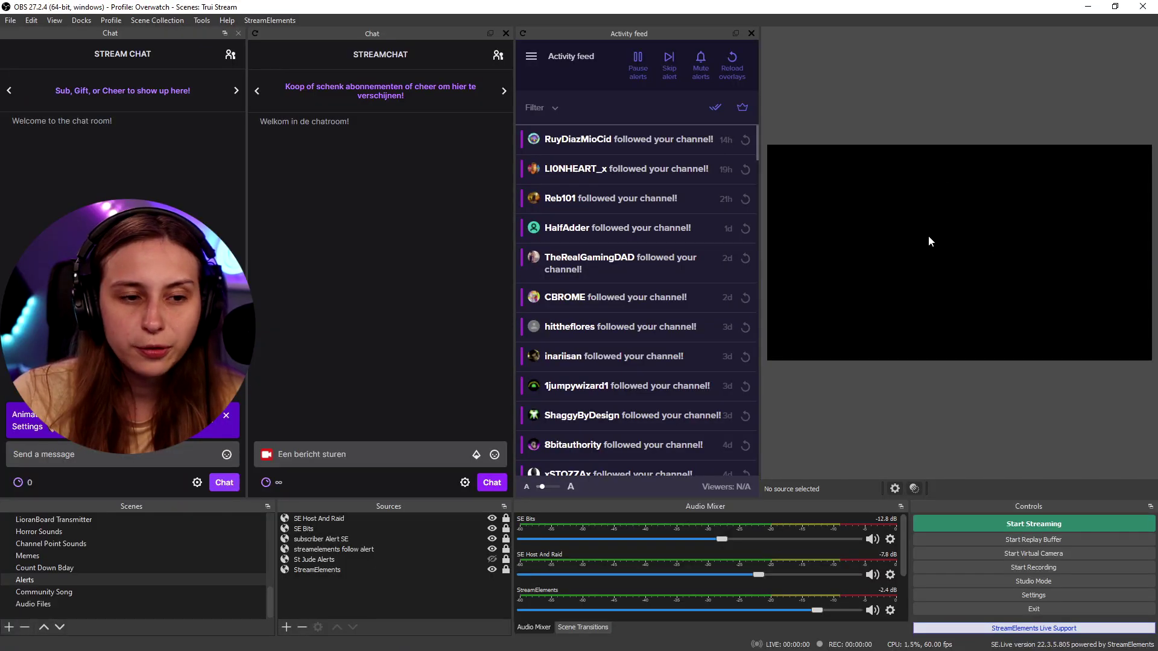
right_click(928, 236)
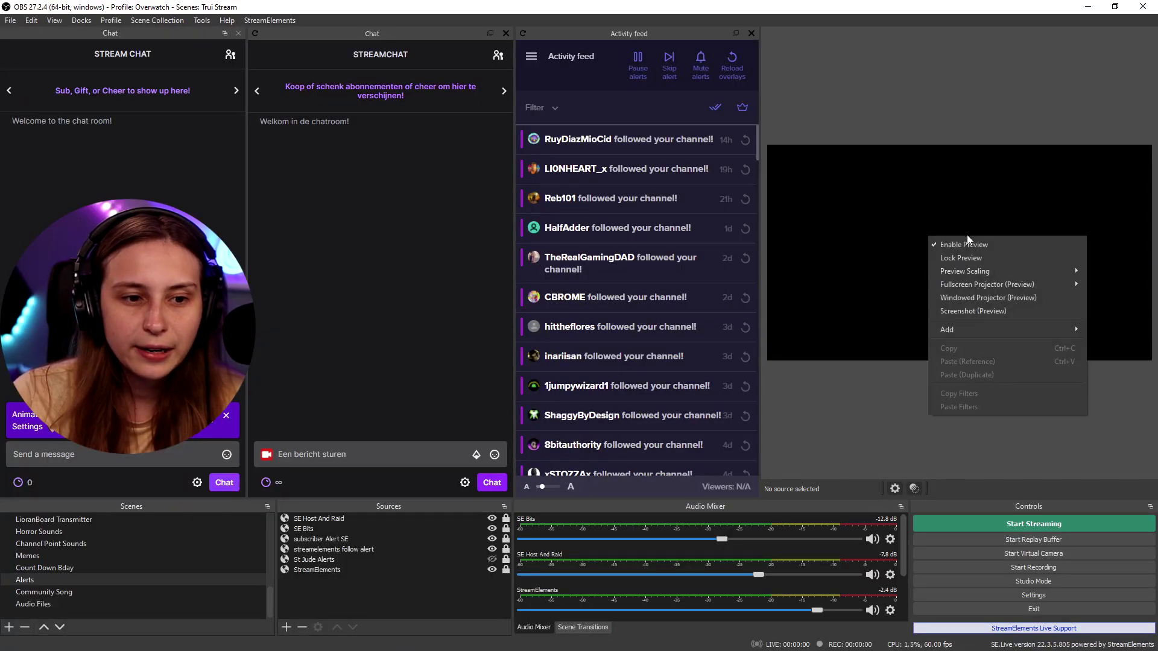
click(977, 243)
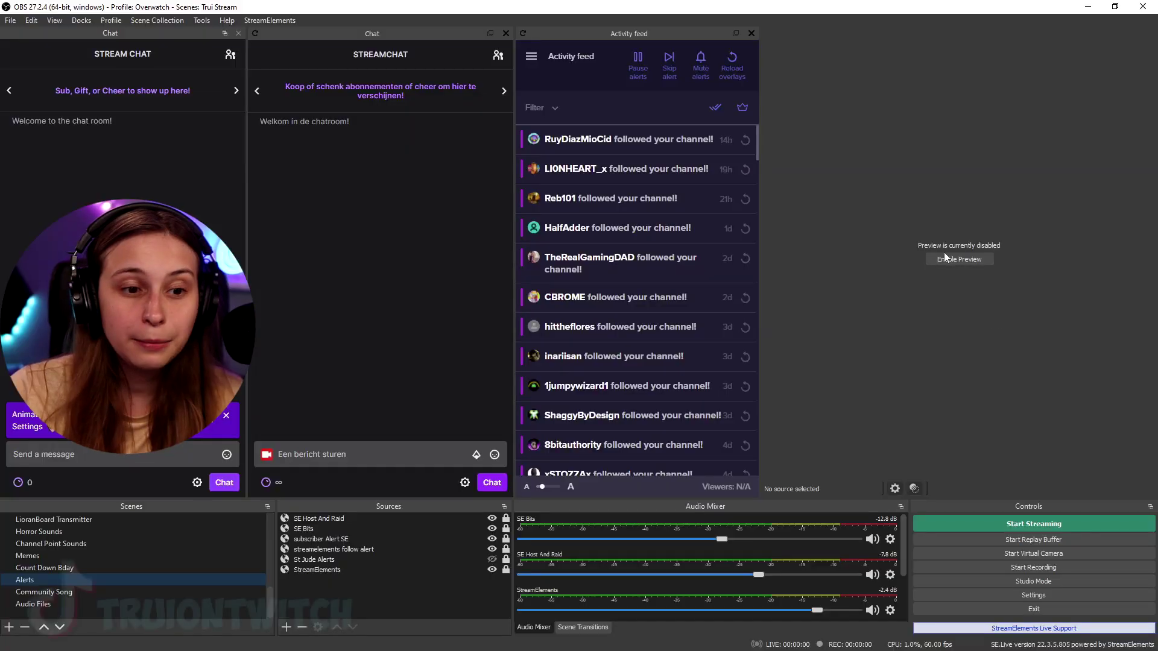
click(892, 262)
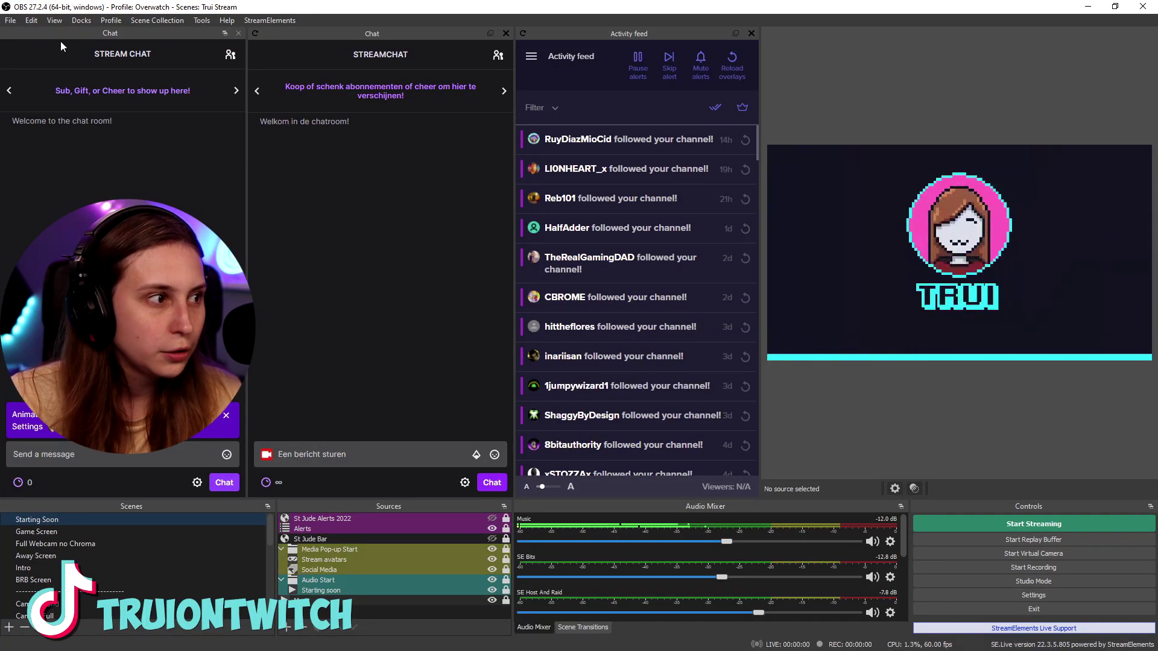
Open a windowed Multiview of all scenes and enlarge it across the screen.
click(55, 21)
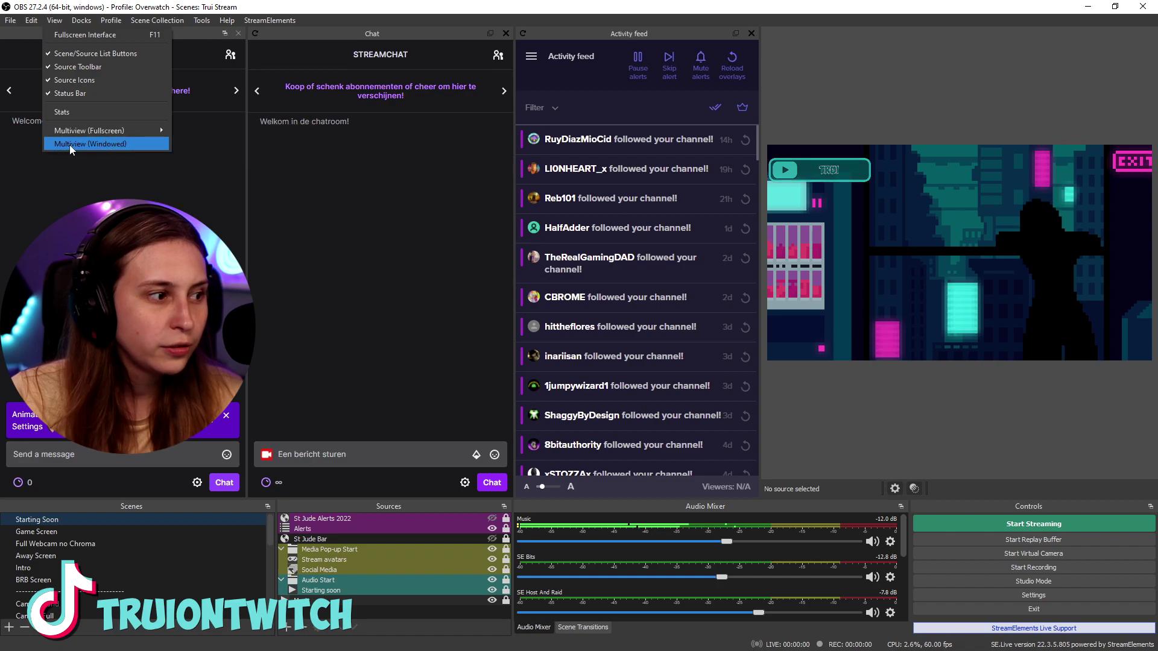
click(95, 144)
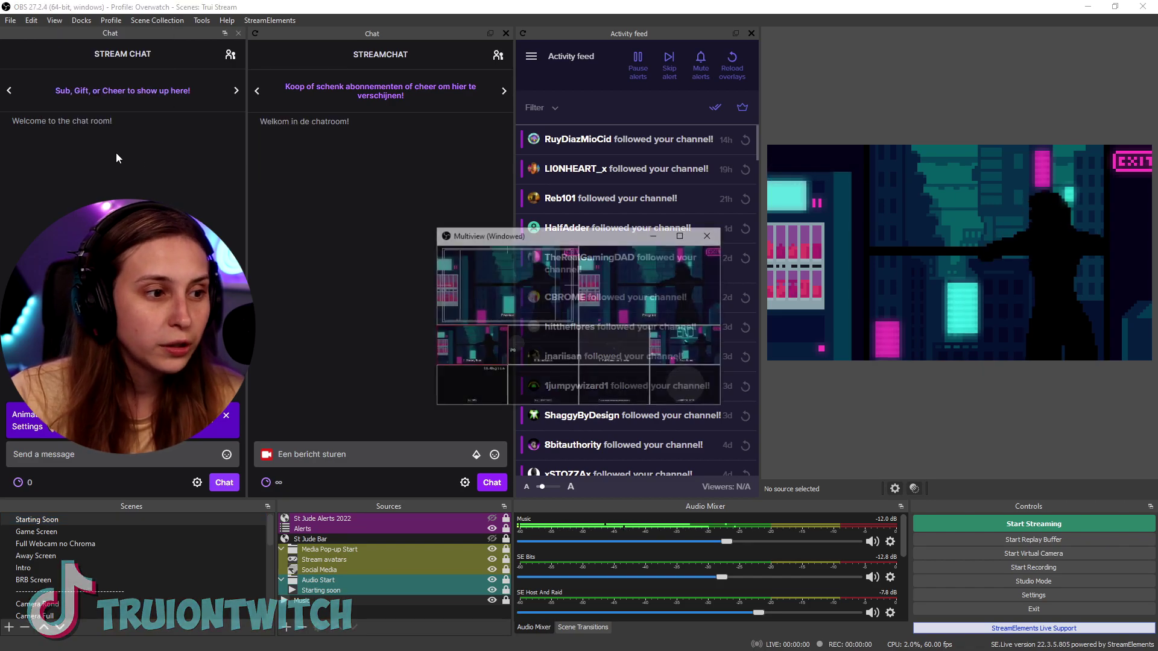
drag(543, 236, 604, 187)
drag(496, 176, 305, 65)
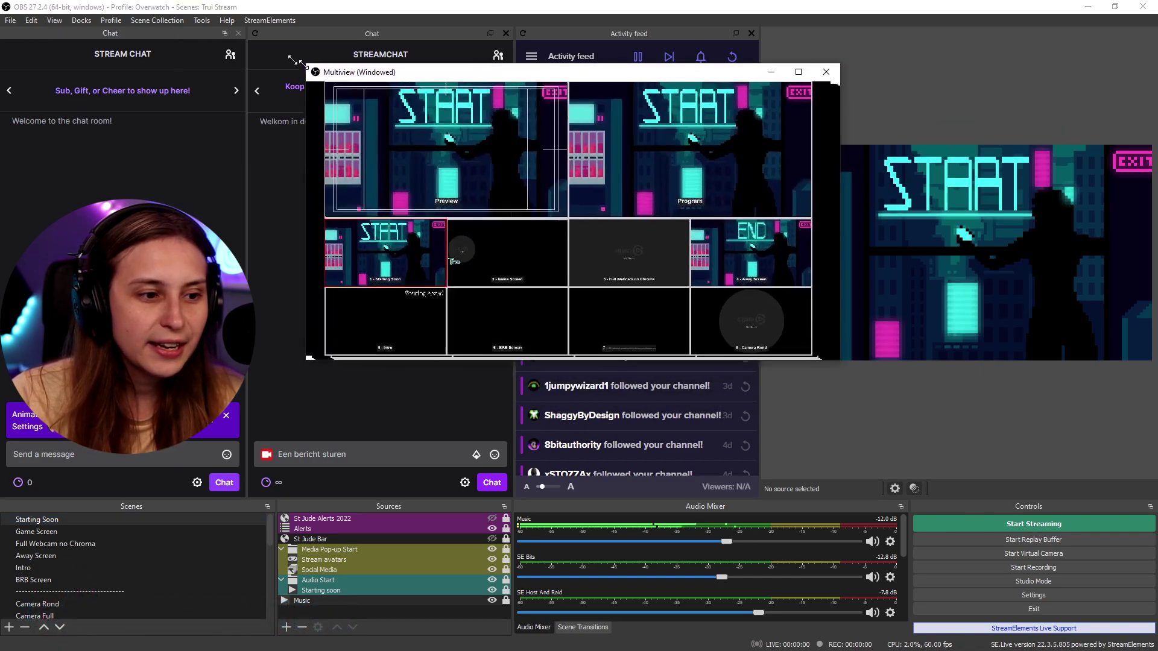
drag(839, 359, 980, 402)
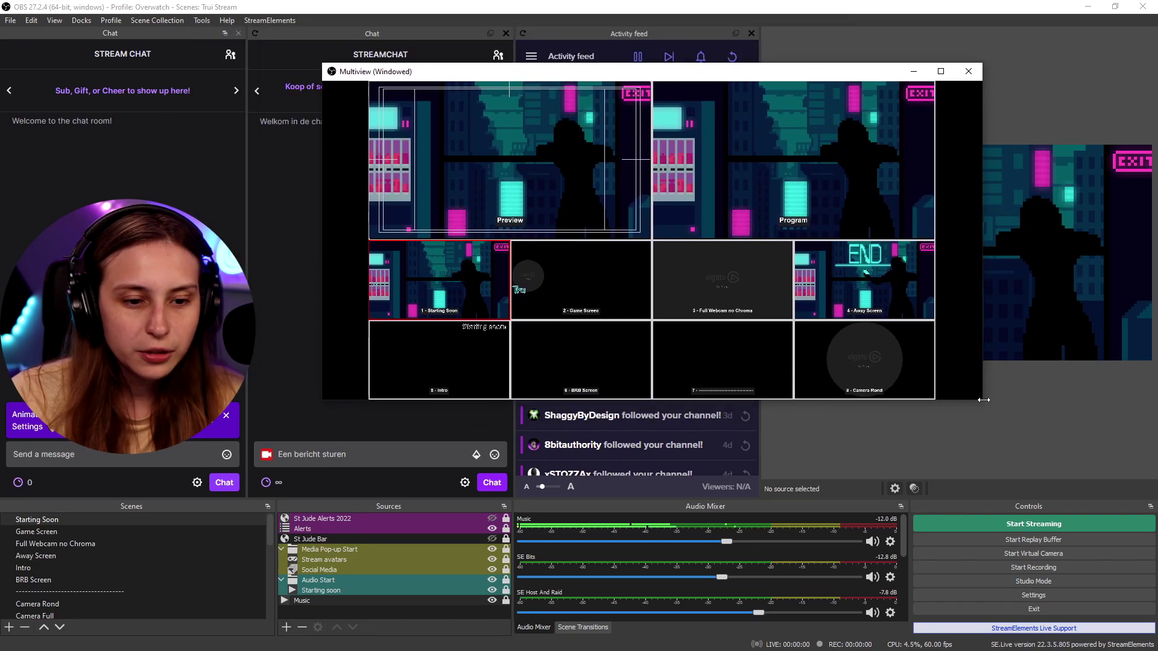
drag(323, 399, 195, 541)
drag(814, 97, 447, 120)
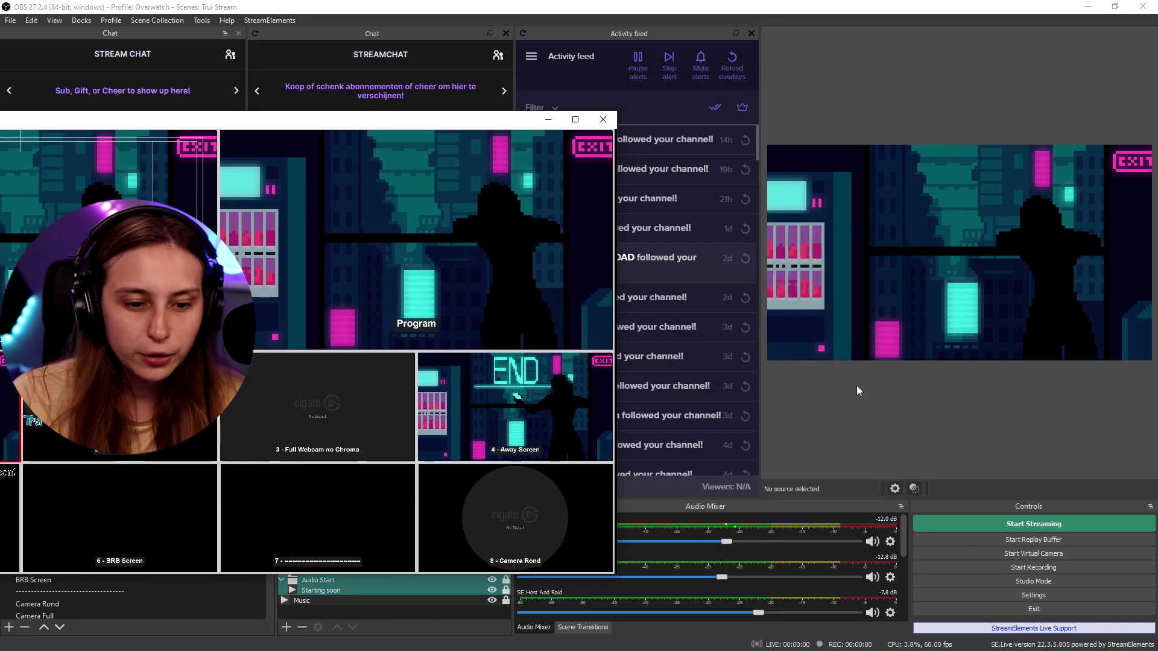
Turn on Studio Mode and switch scenes from the multiview tiles, ending on Away Screen.
click(1048, 579)
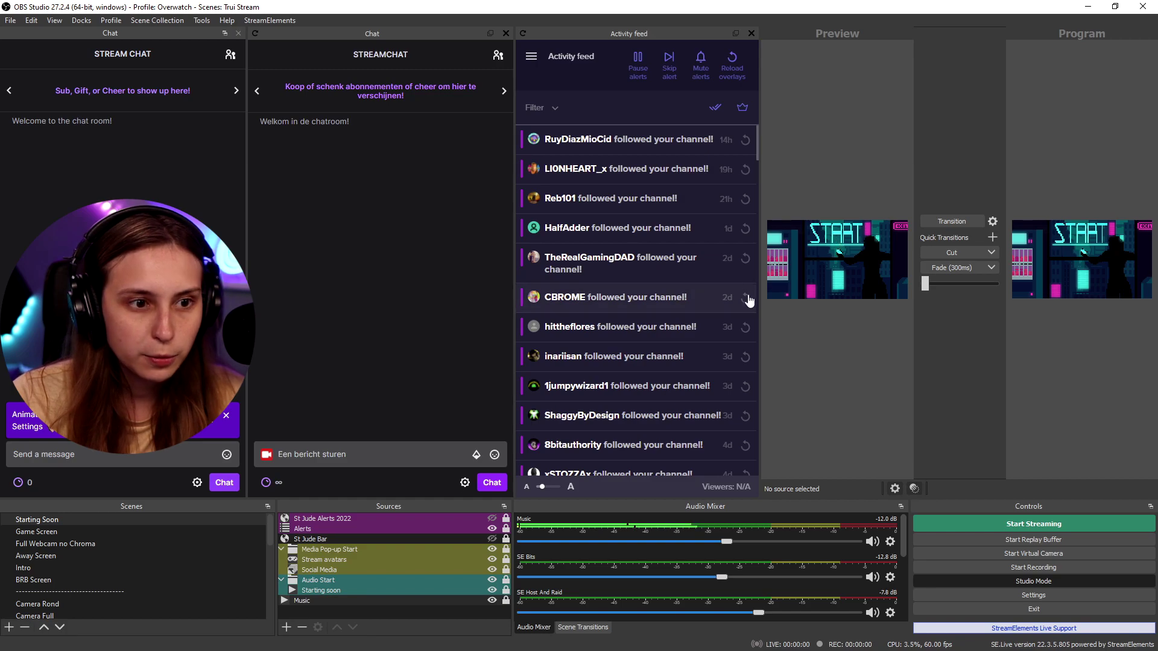
key(alt+Tab)
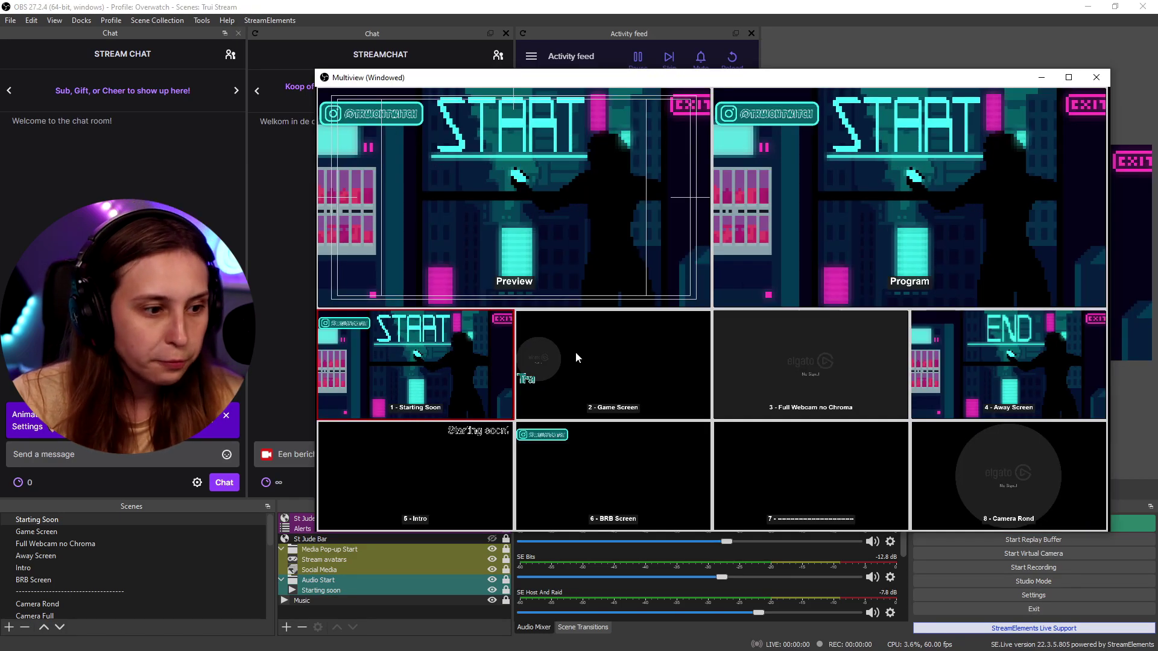
drag(663, 360, 258, 343)
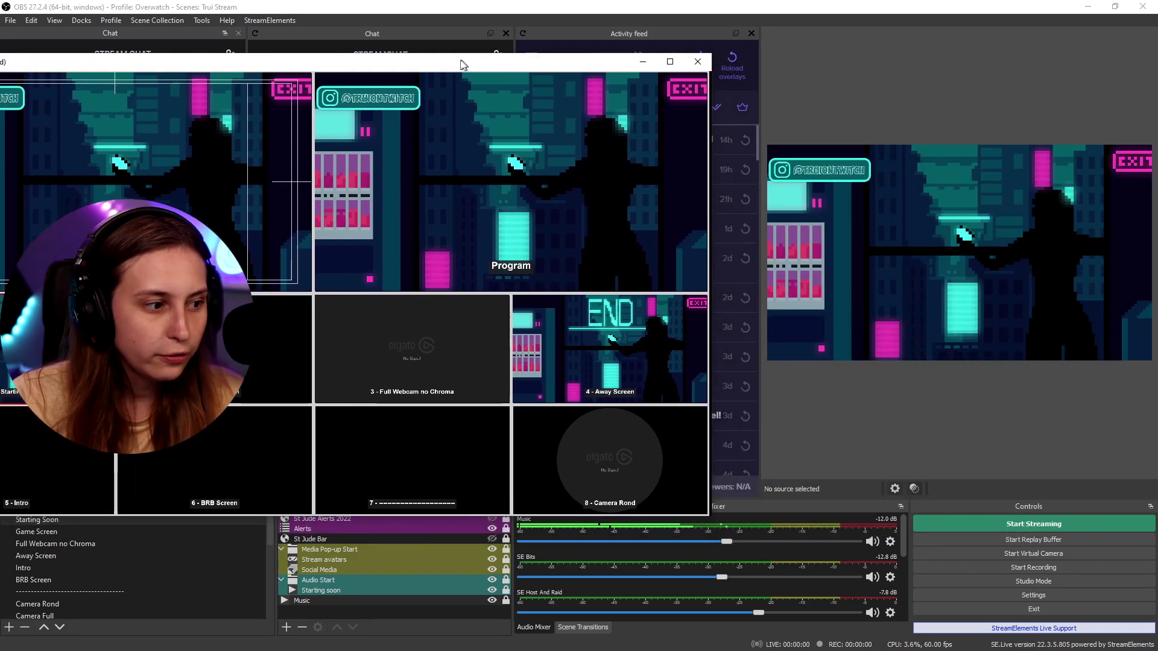
double_click(258, 343)
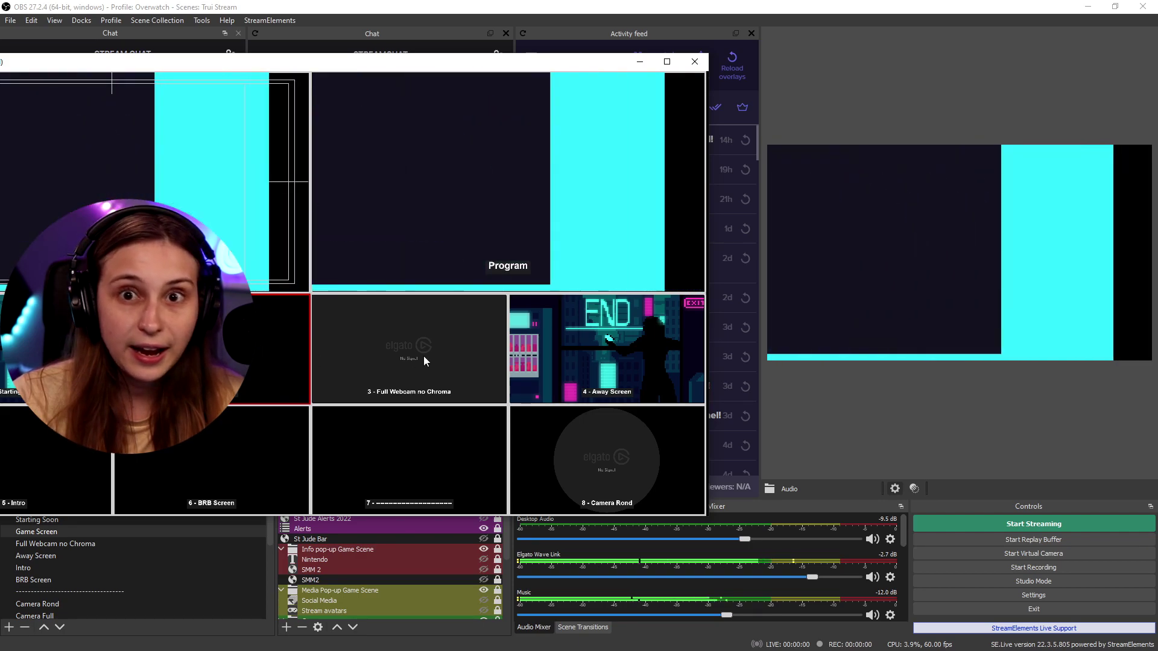
click(423, 356)
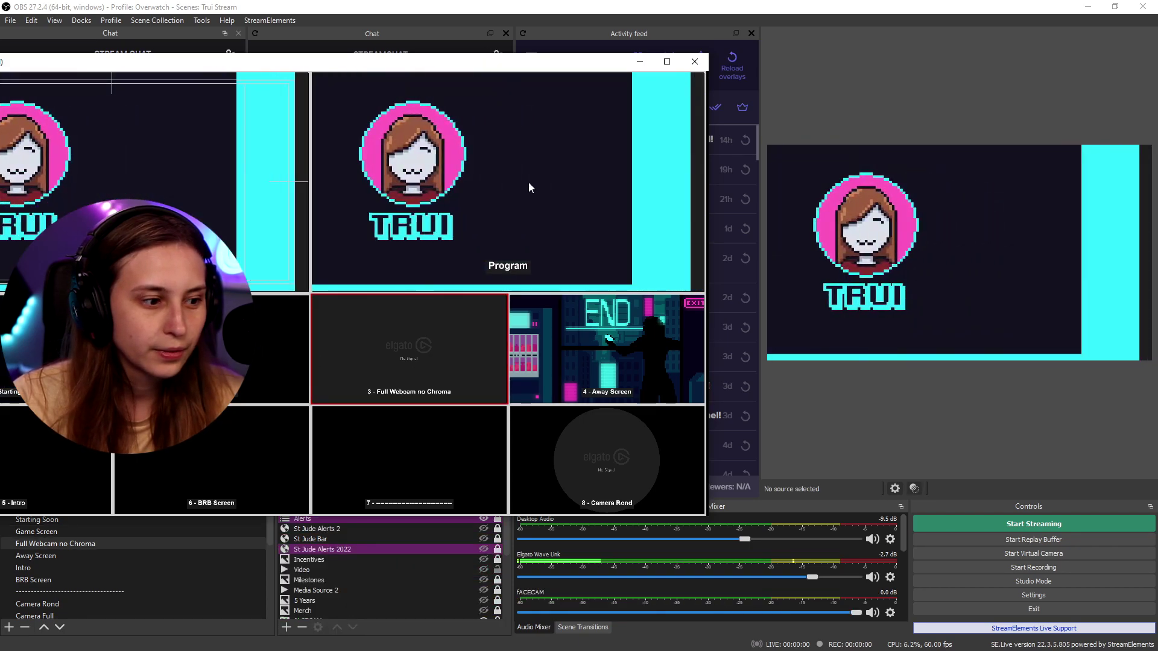
click(567, 371)
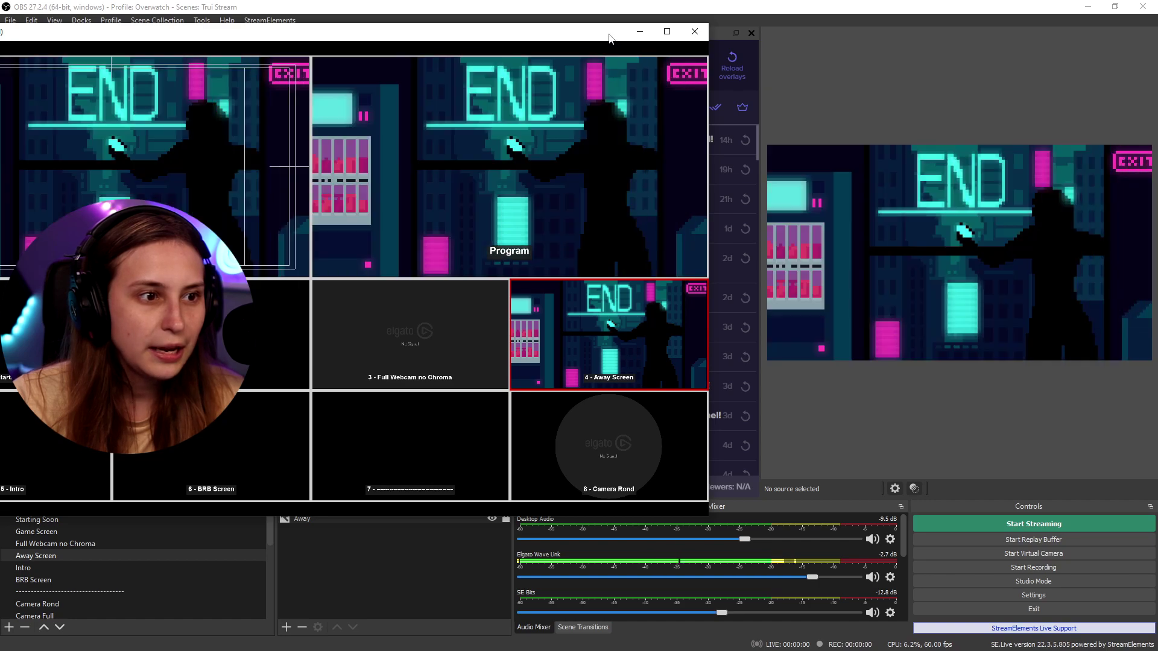
drag(546, 60, 839, 11)
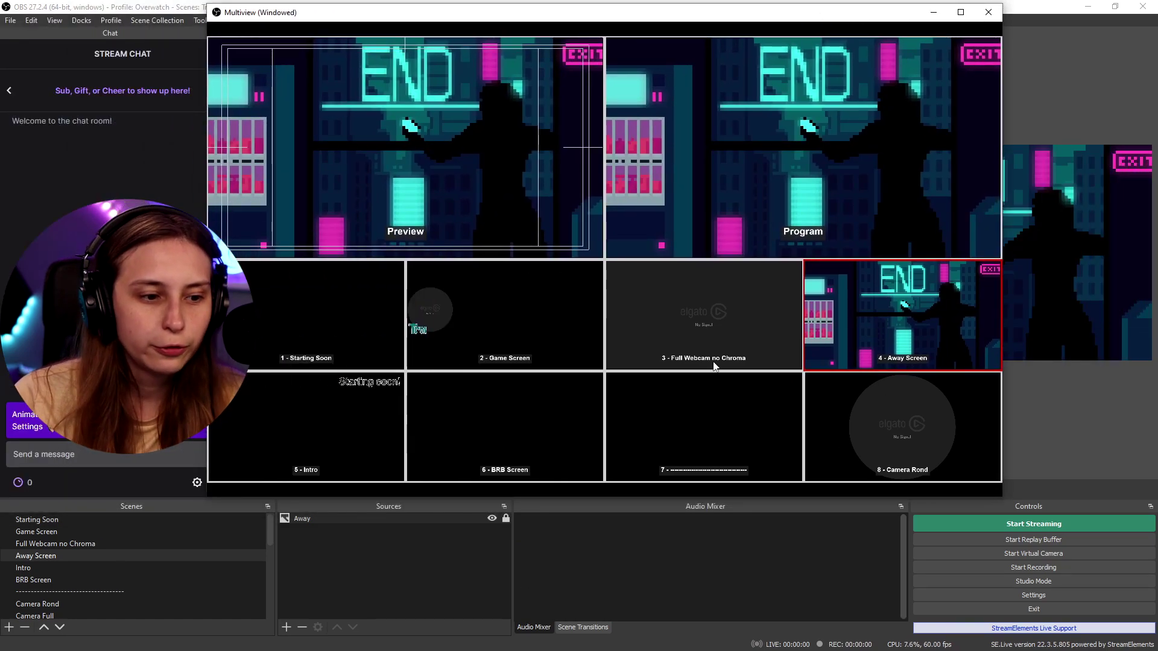